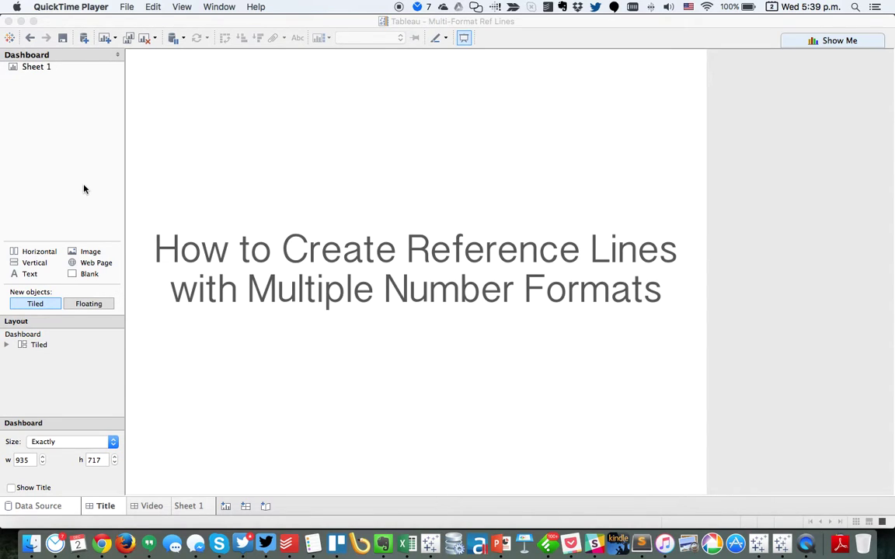
- On Sheet 1, chart SUM(Sales) and AGG(Profit Ratio) bars for every Sub-Category
click(194, 506)
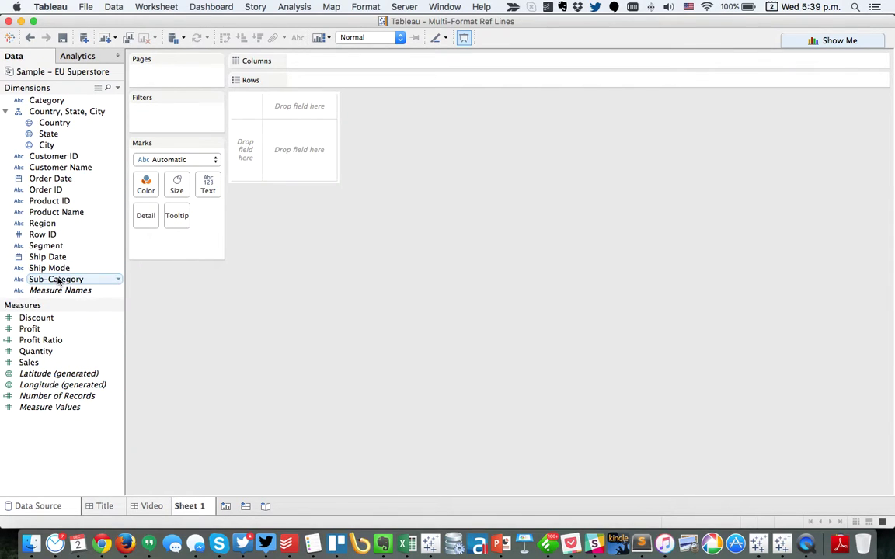
drag(57, 281, 250, 169)
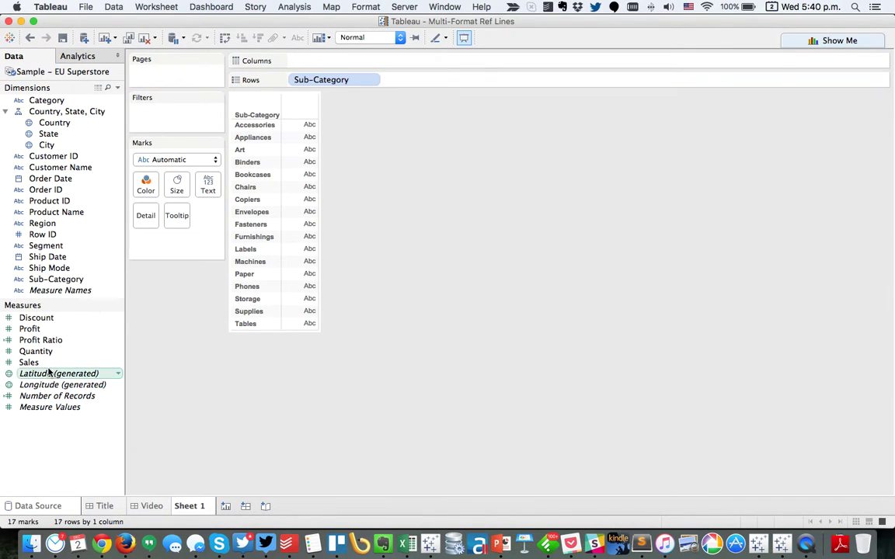
drag(31, 361, 305, 60)
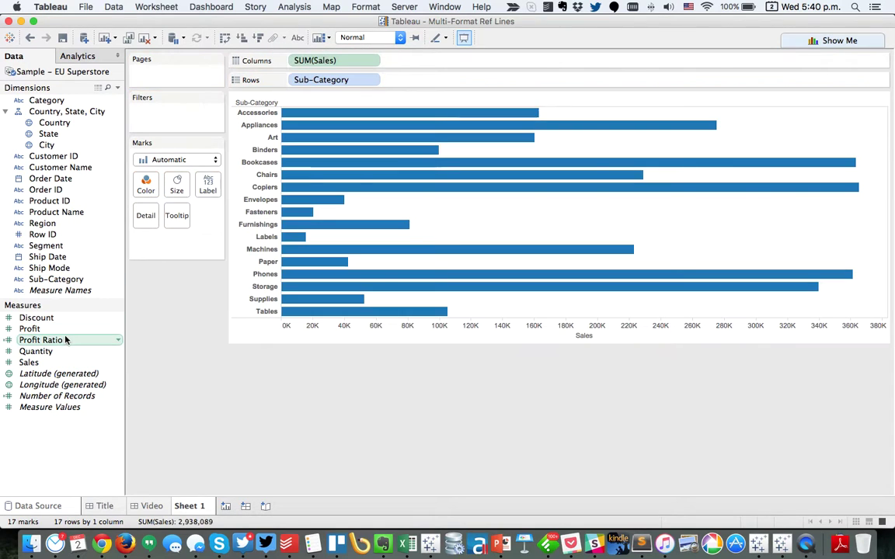
drag(66, 341, 420, 61)
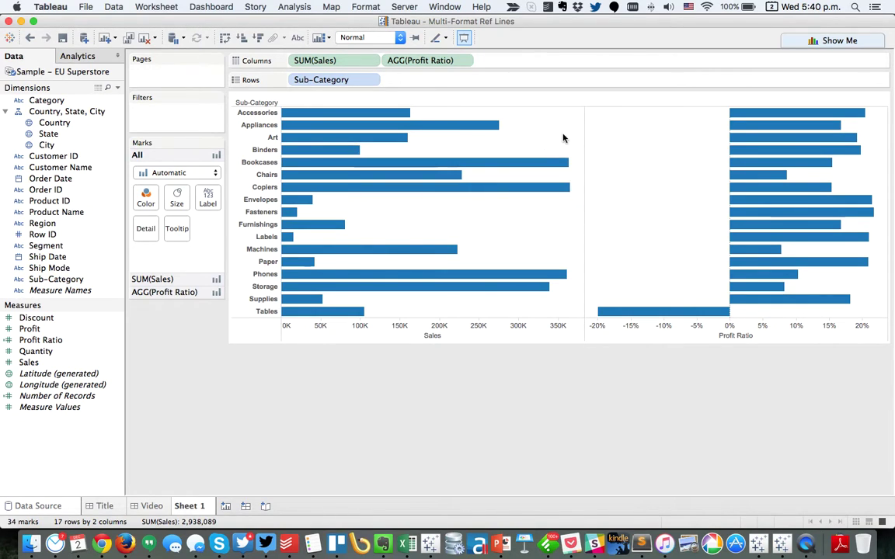
- Create a String parameter 'Choose a Metric' with list values Sales and Profit Ratio
right_click(68, 402)
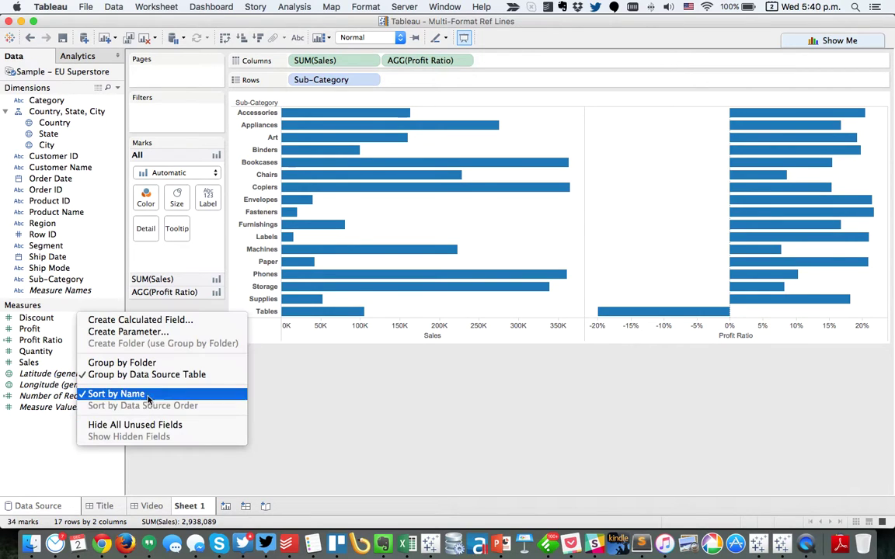
click(147, 331)
text(Ch)
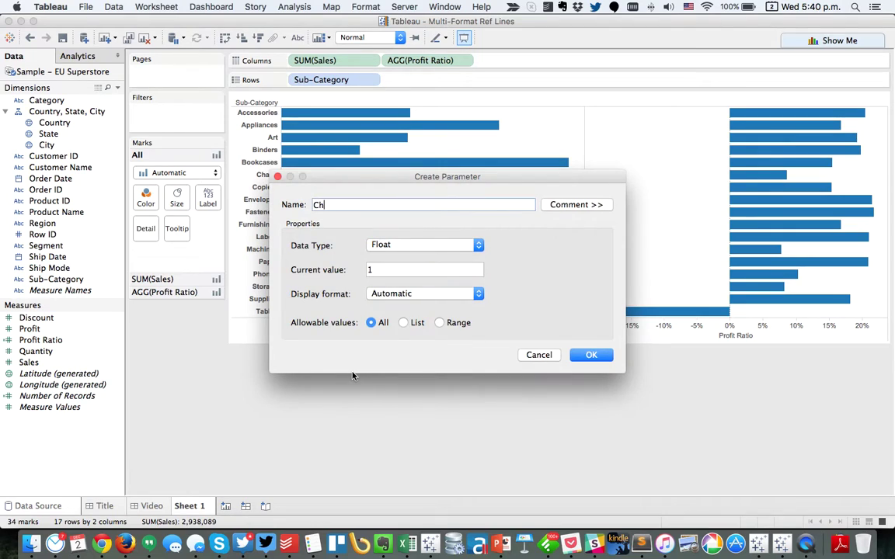
text(oose a Metric)
click(420, 245)
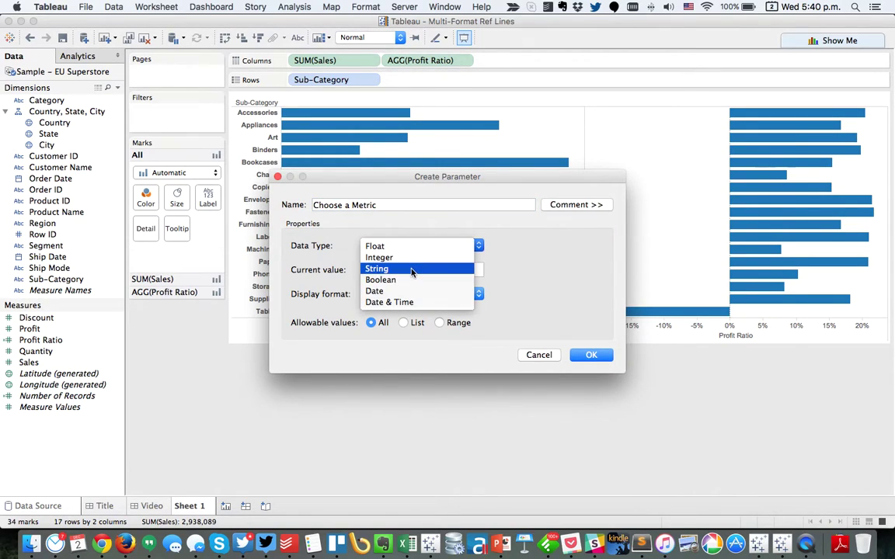
click(411, 270)
click(404, 322)
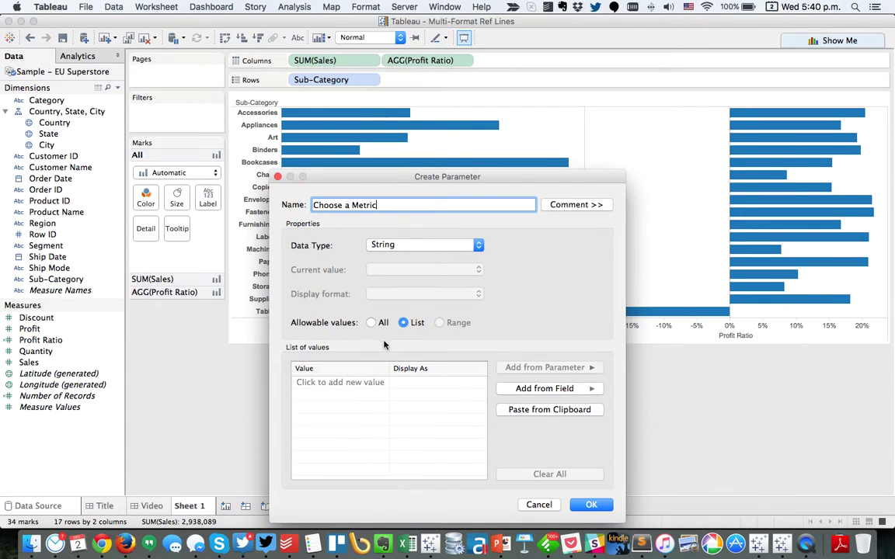
click(355, 385)
text(Sales)
key(Return)
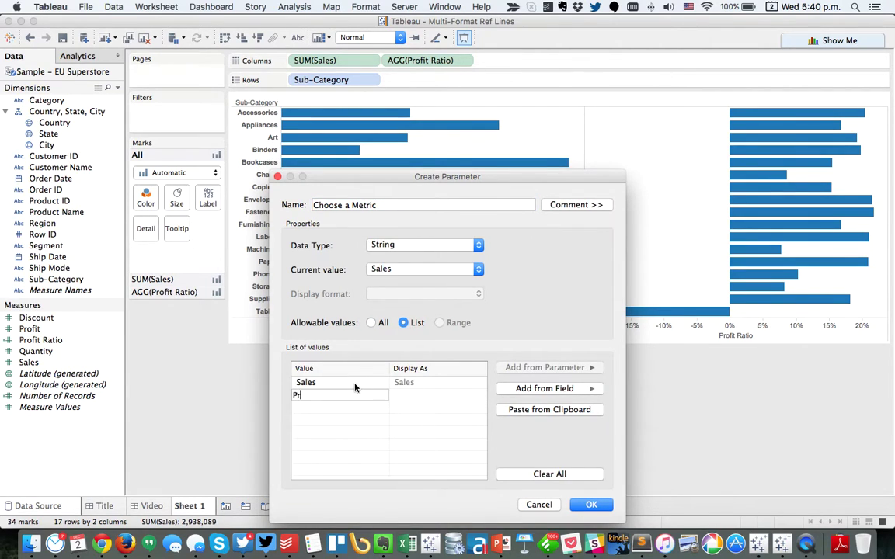
text(Profit Ratio)
key(Return)
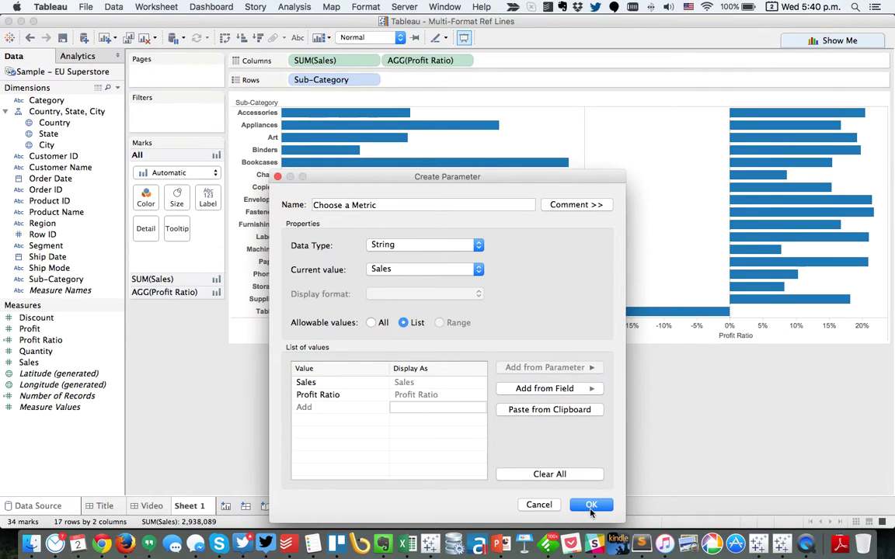
click(590, 505)
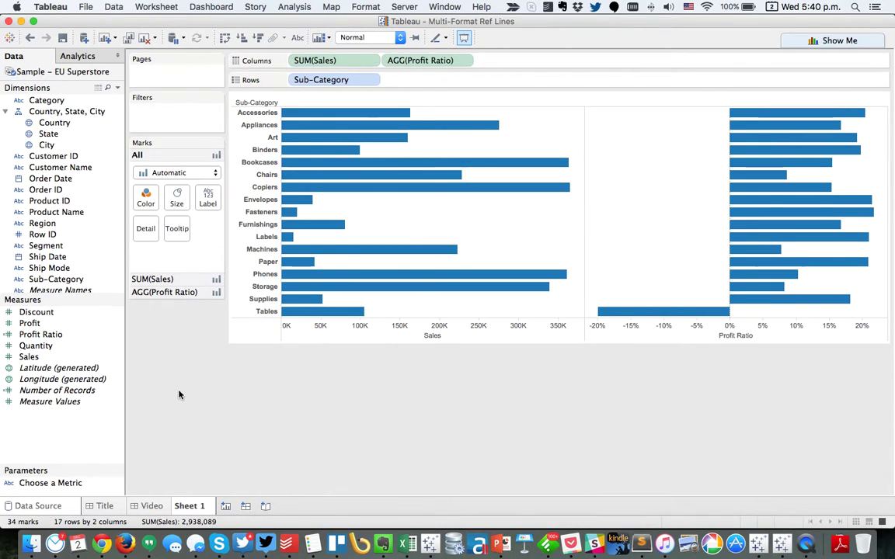
- Show the Choose a Metric control beside the chart as a Single Value List
right_click(68, 482)
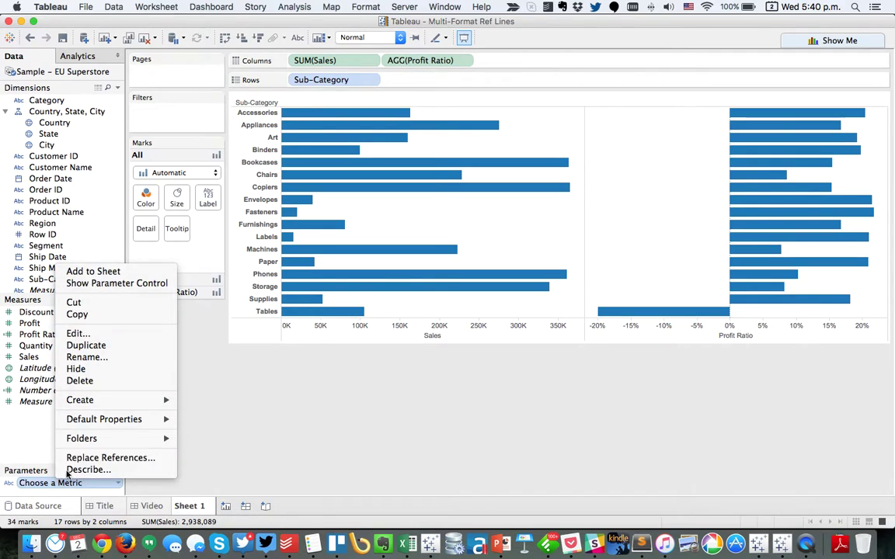
click(117, 283)
click(882, 99)
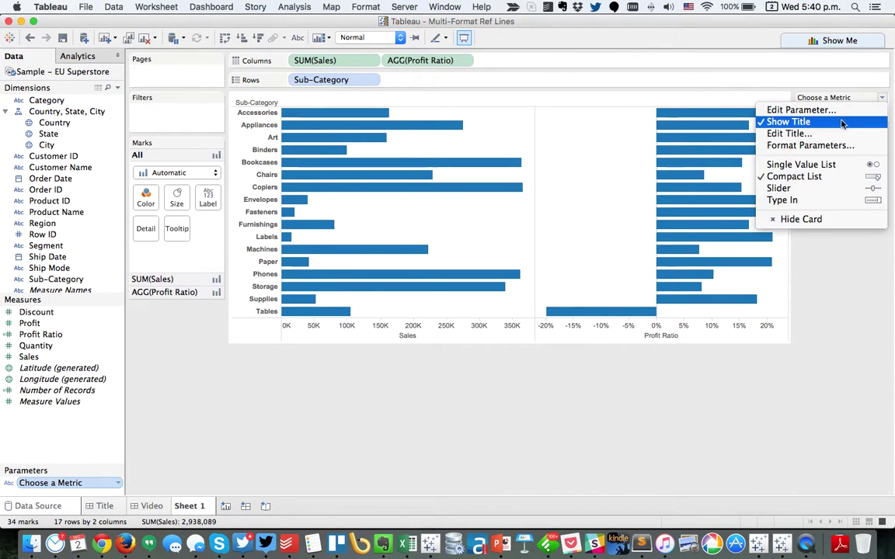
click(824, 164)
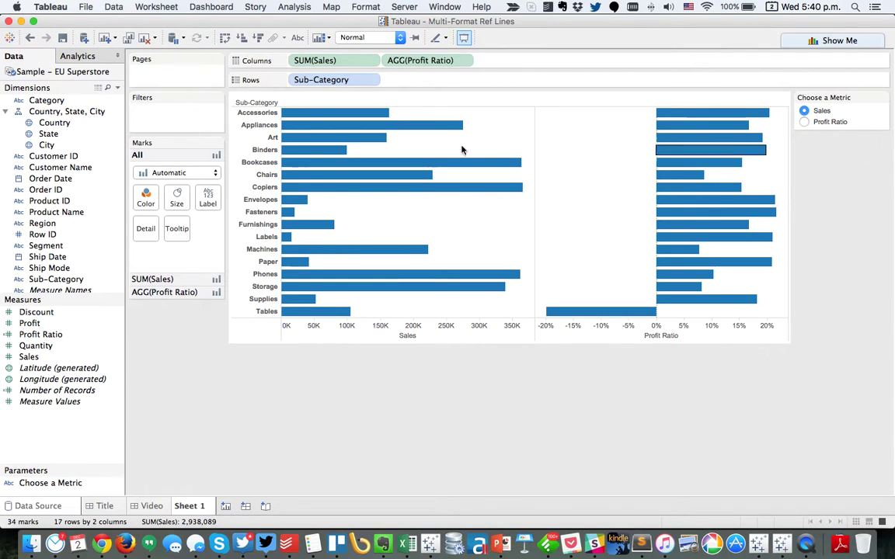
mouse_move(297, 124)
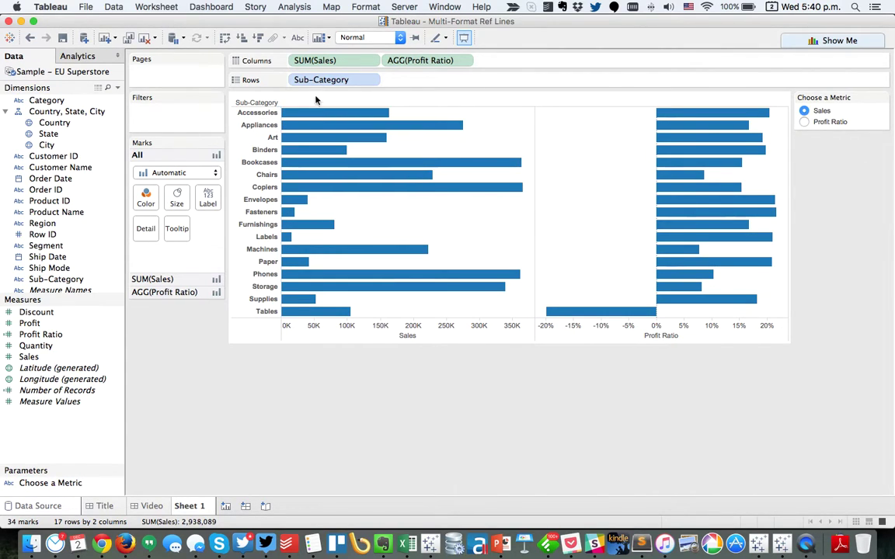
- Start a calculated field from Choose a Metric named 'Metric Vaue'
right_click(52, 484)
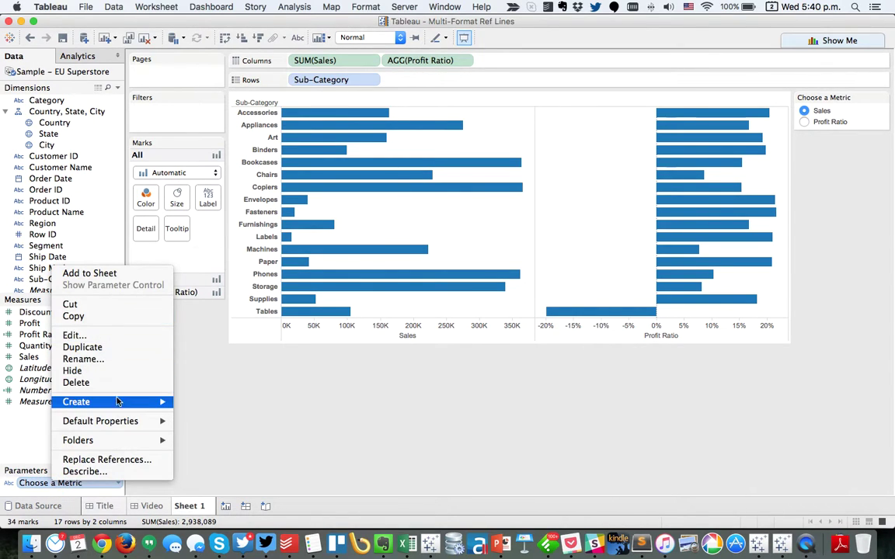
mouse_move(163, 402)
click(221, 401)
text(M)
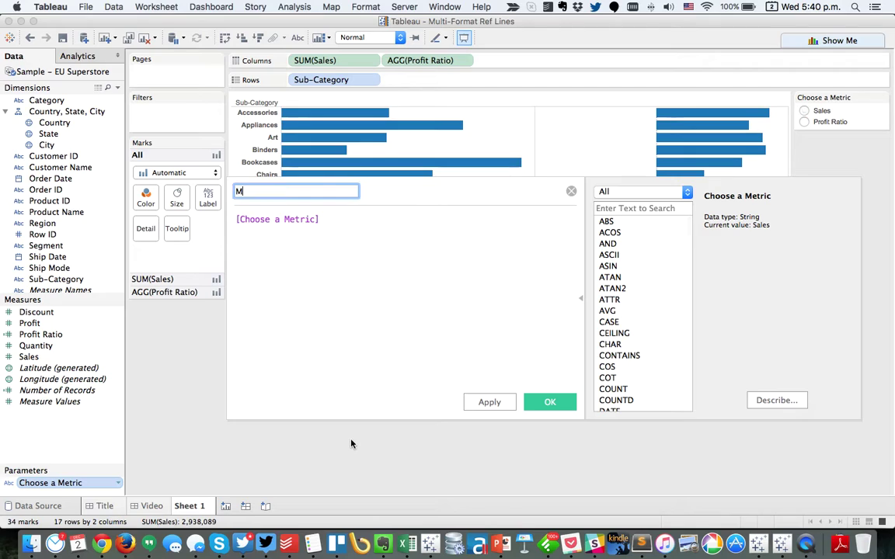
text(etric Vaue)
key(Tab)
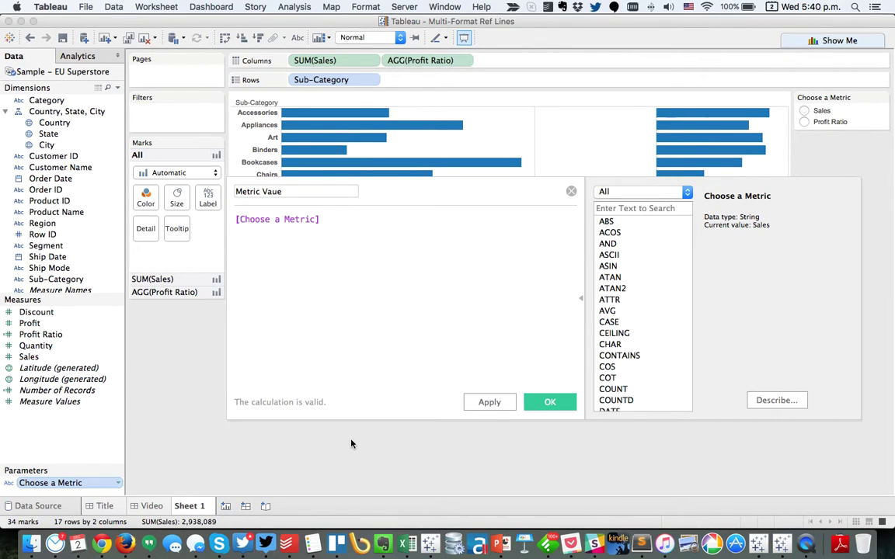
- Enter the formula CASE WHEN 'Sales' THEN SUM([Sales]) ELSE [Profit Ratio] END and save
text(CASE)
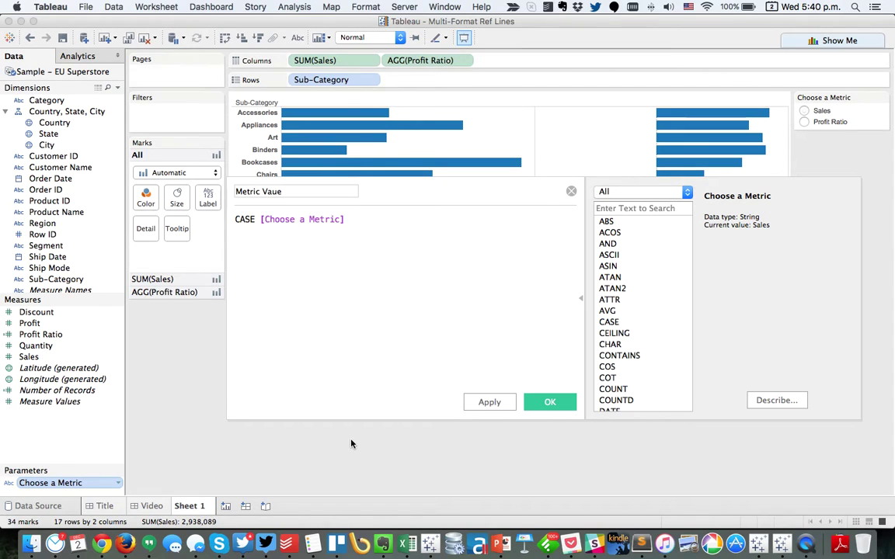
key(Return)
text(WHEN 'Sales' THEN SUM(sal)
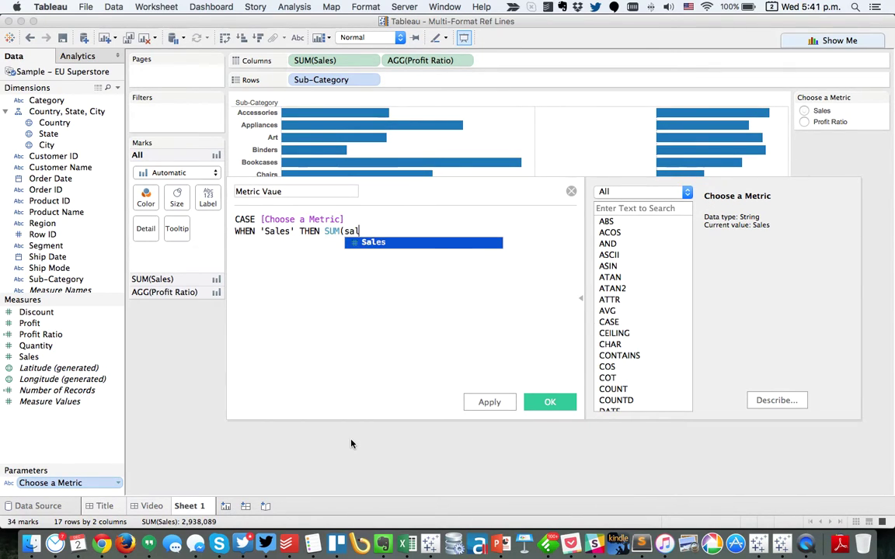
key(Return)
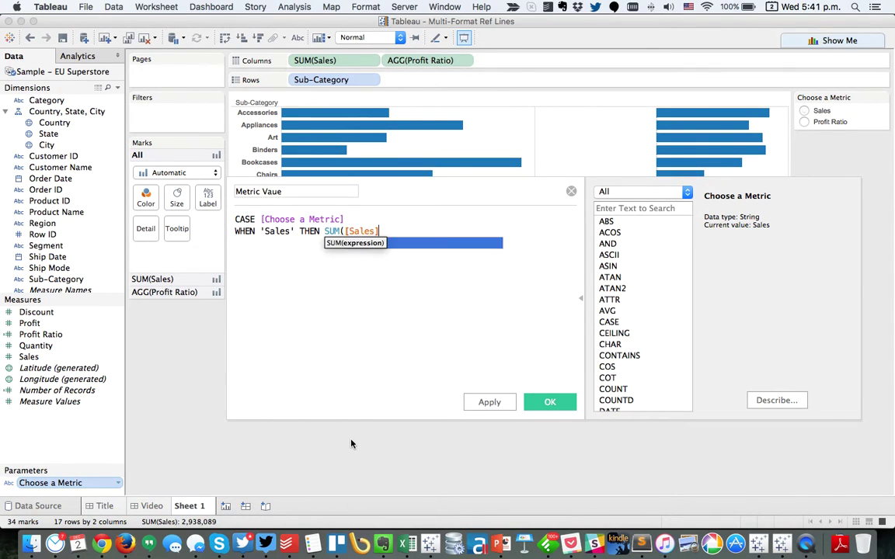
text())
key(Return)
text(ELSE prof)
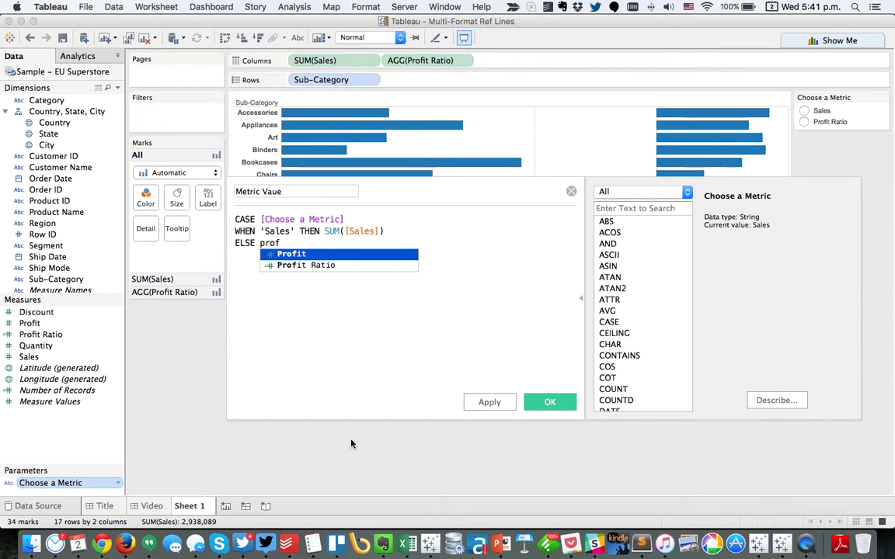
key(Down)
key(Return)
key(Return)
text(END)
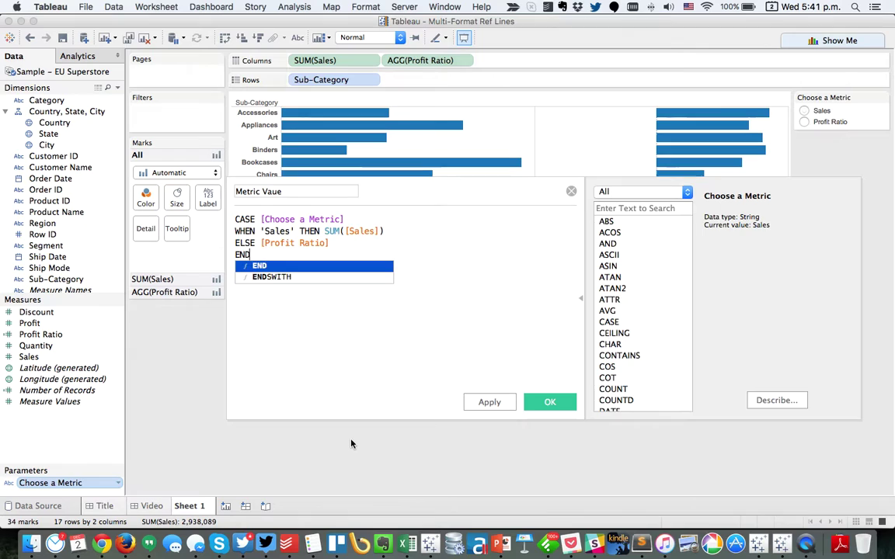
key(Return)
click(549, 401)
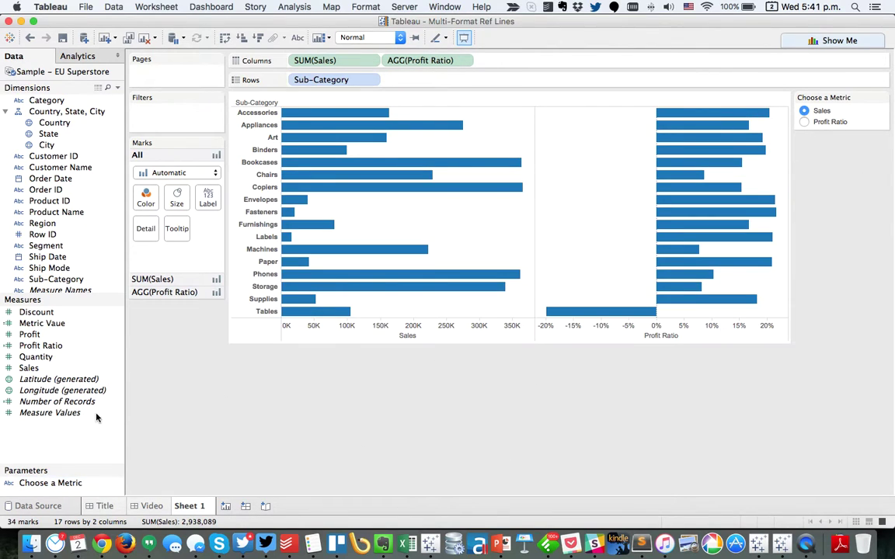
- Chart Metric Vaue on Columns and remove the Sales and Profit Ratio bars
drag(47, 323, 509, 61)
drag(428, 374, 429, 374)
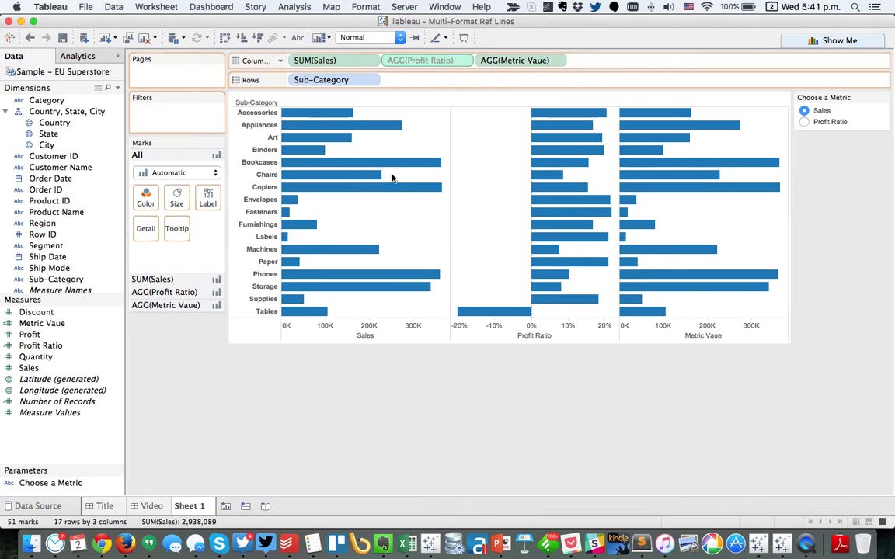
drag(334, 61, 392, 439)
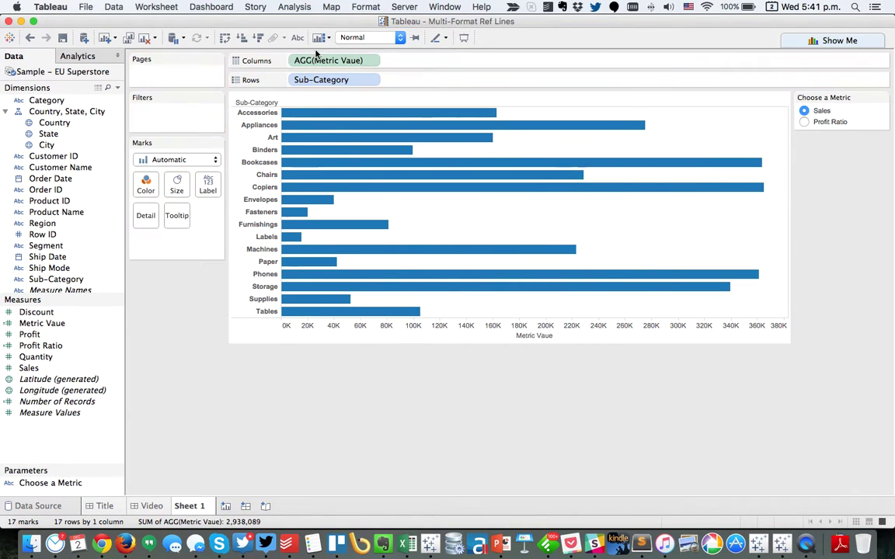
- Colour the bars by Metric Vaue, keeping the default green palette
drag(51, 326, 145, 185)
double_click(190, 269)
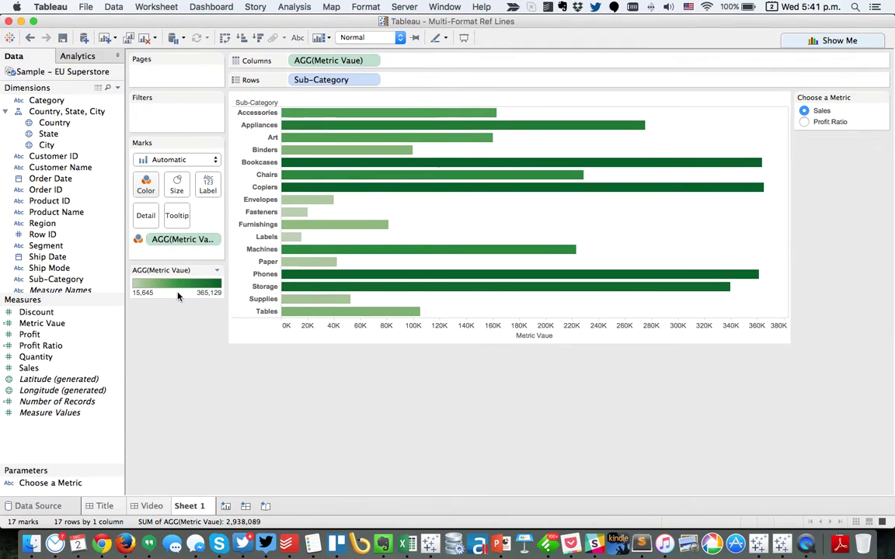
click(404, 215)
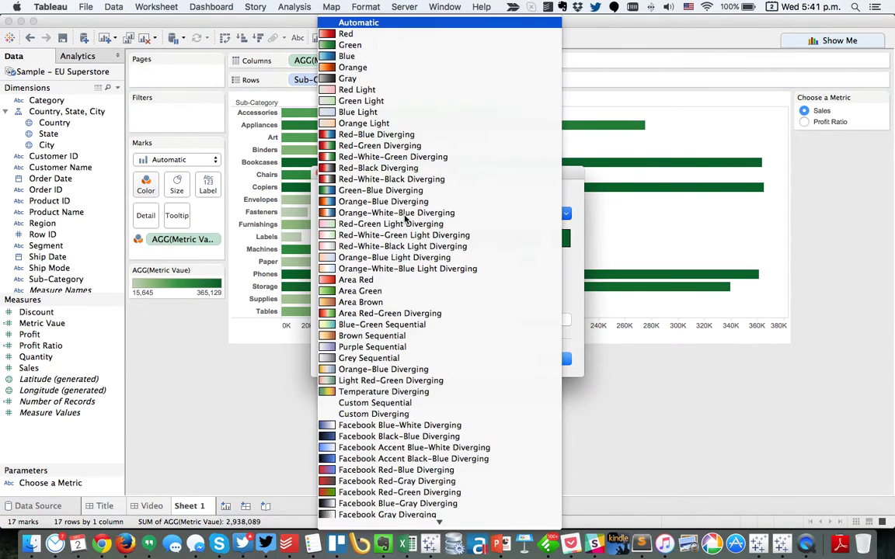
click(389, 34)
click(497, 359)
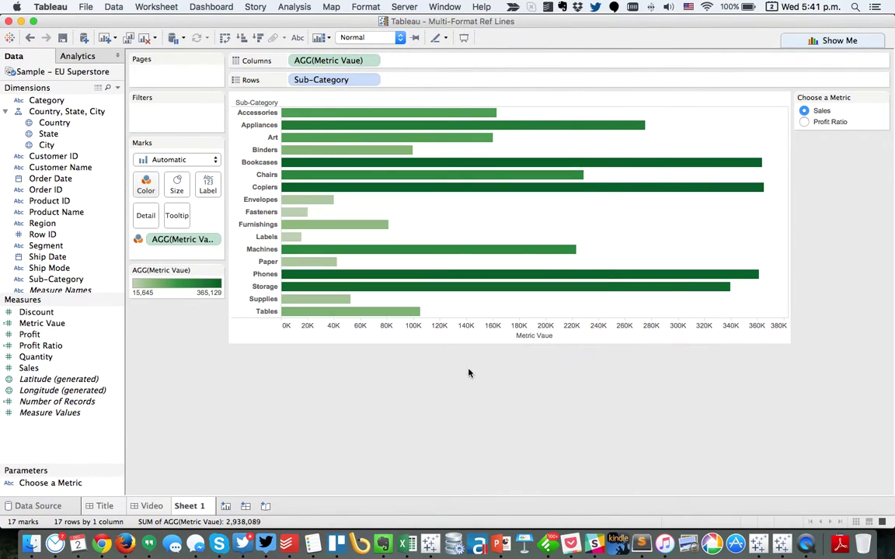
- Sort Sub-Categories descending and toggle the metric between Sales and Profit Ratio to check
click(257, 37)
click(803, 121)
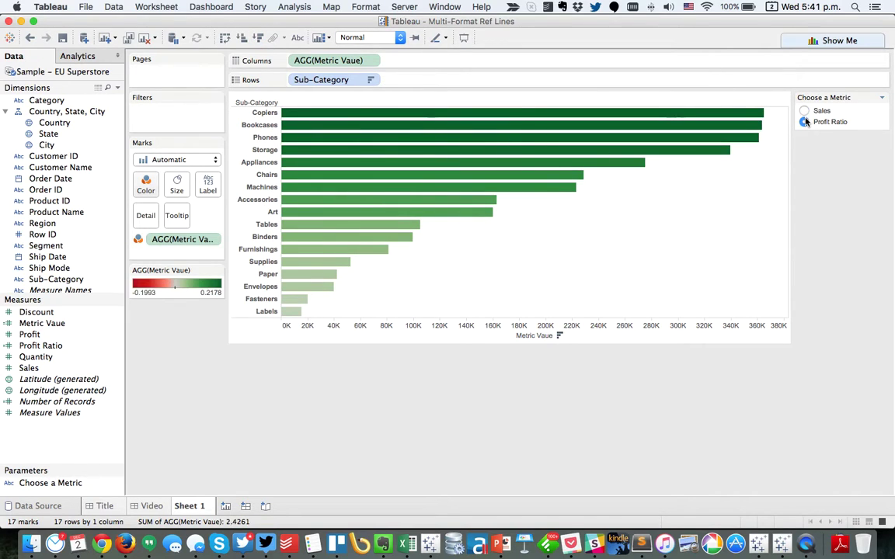
click(803, 111)
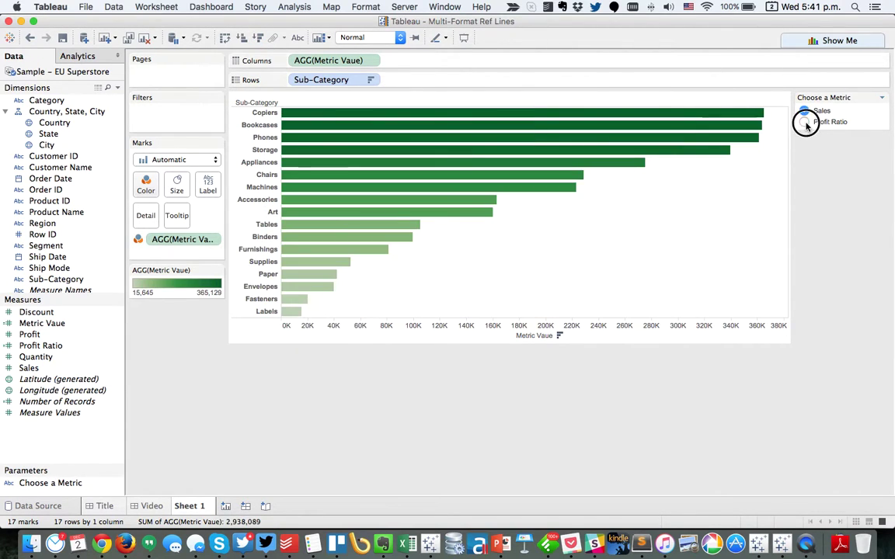
click(803, 122)
click(803, 111)
click(803, 121)
click(803, 111)
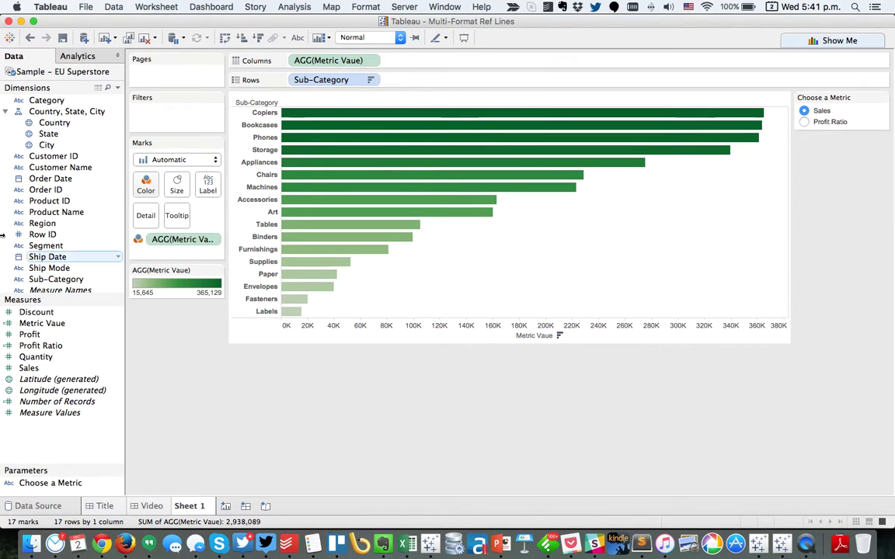
- Add an entire-table Average Line labelled with its value
click(80, 55)
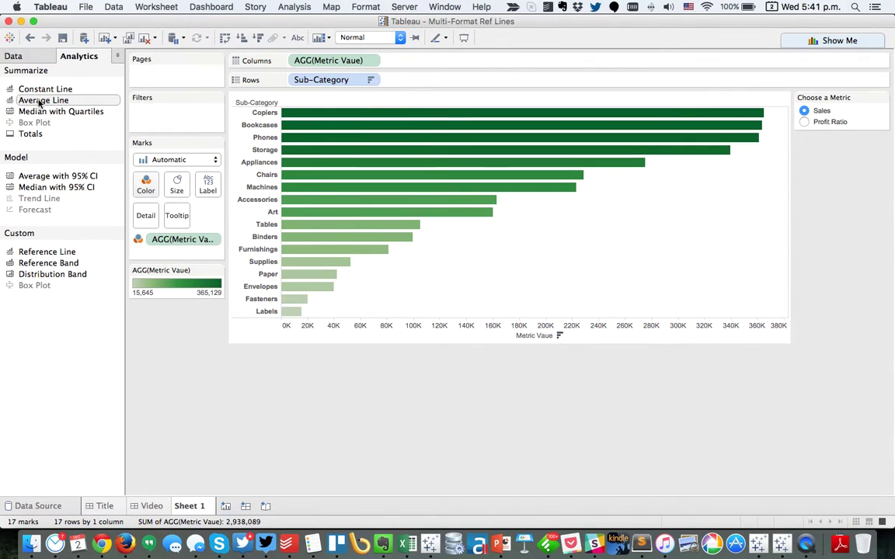
drag(38, 102, 342, 118)
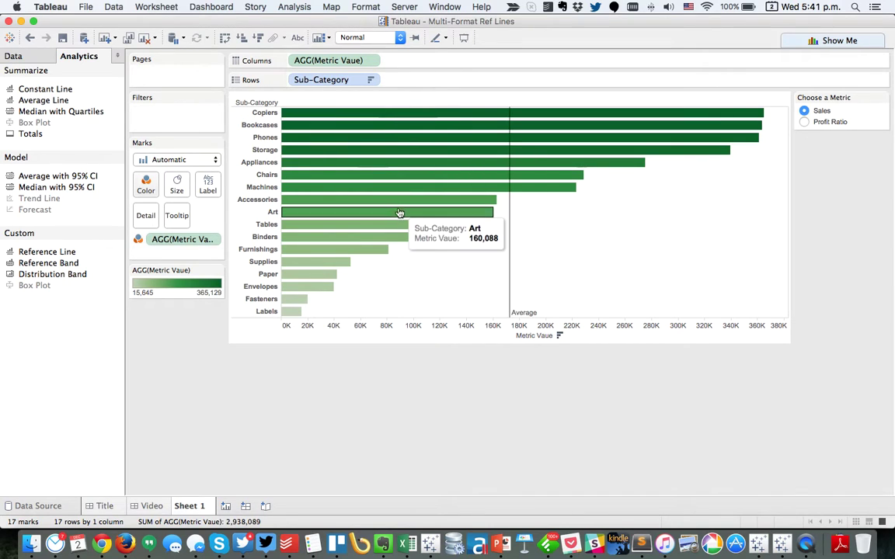
click(513, 291)
click(571, 289)
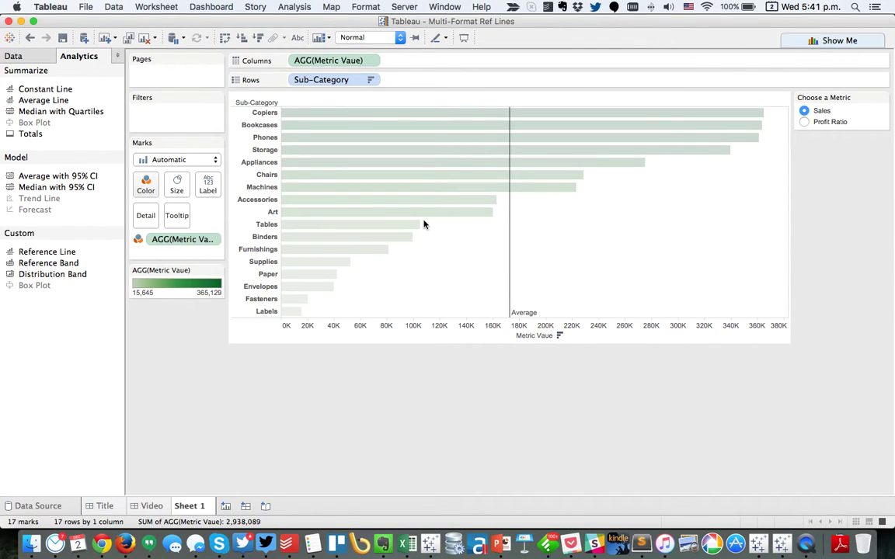
click(343, 238)
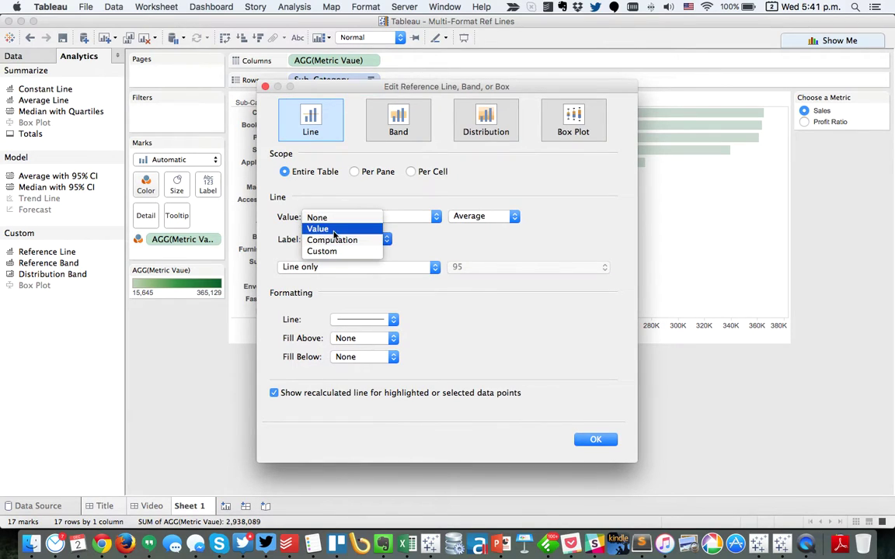
click(334, 230)
click(595, 440)
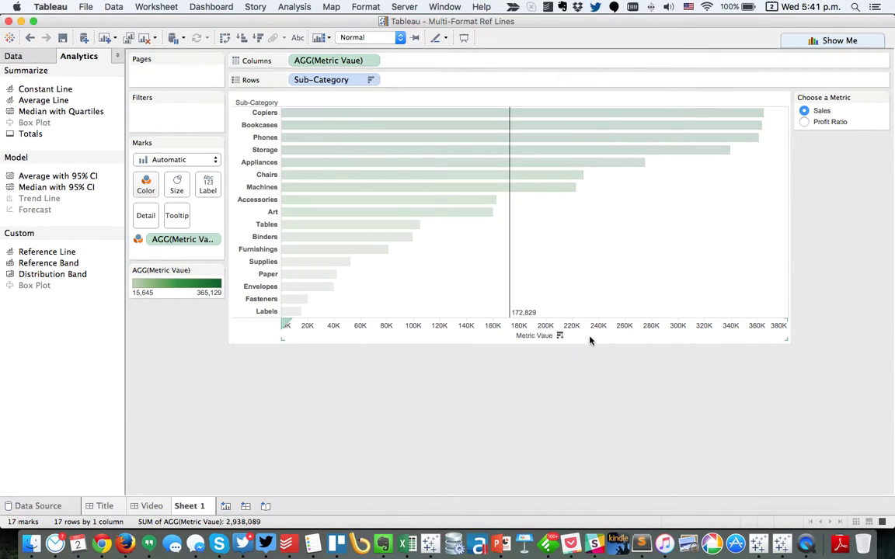
- Toggle the metric to compare the line at 172,829 for Sales and 0.1427 for Profit Ratio
click(805, 122)
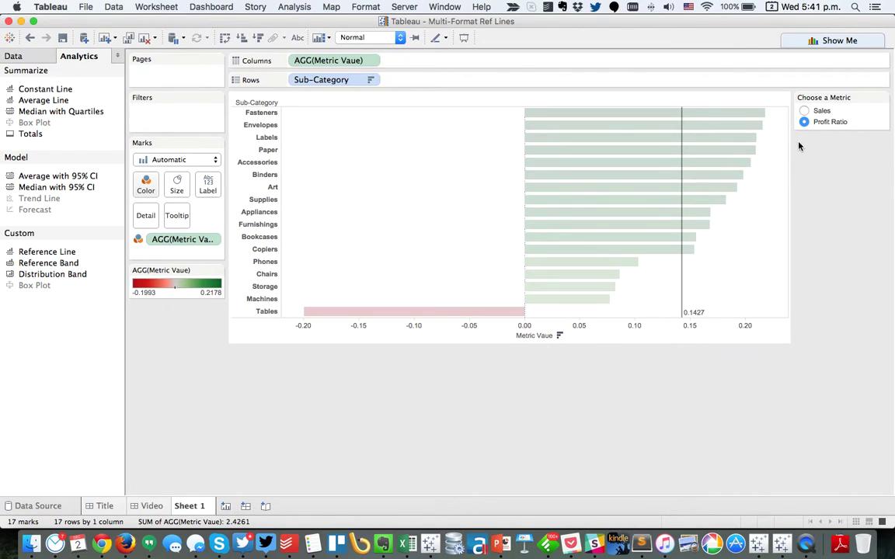
click(804, 110)
click(803, 122)
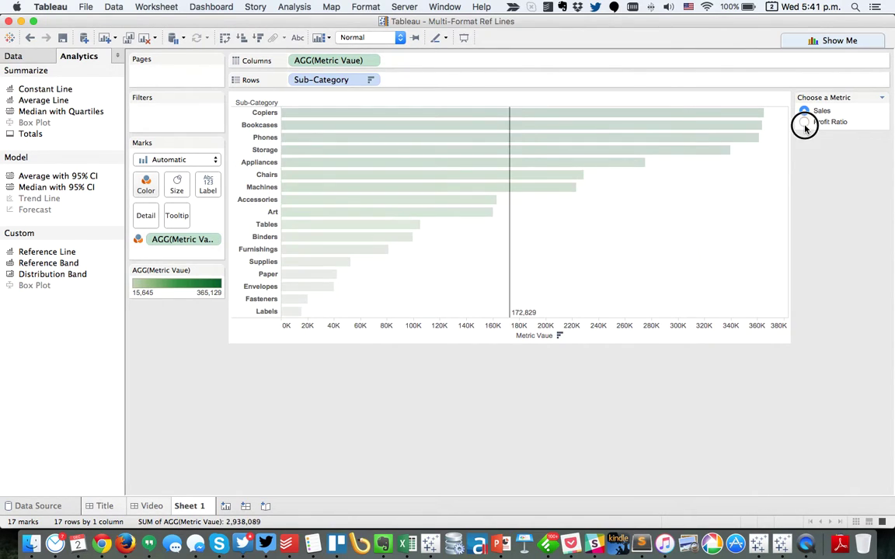
mouse_move(701, 312)
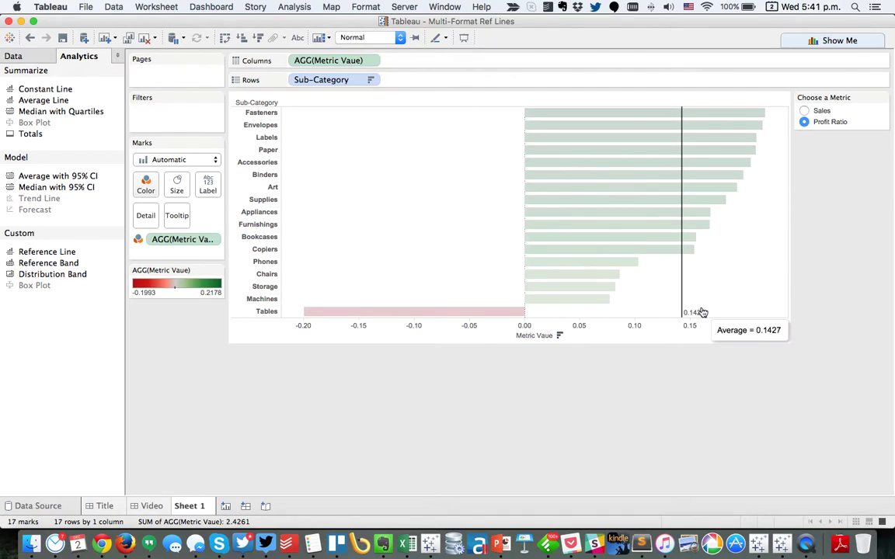
click(803, 110)
mouse_move(511, 306)
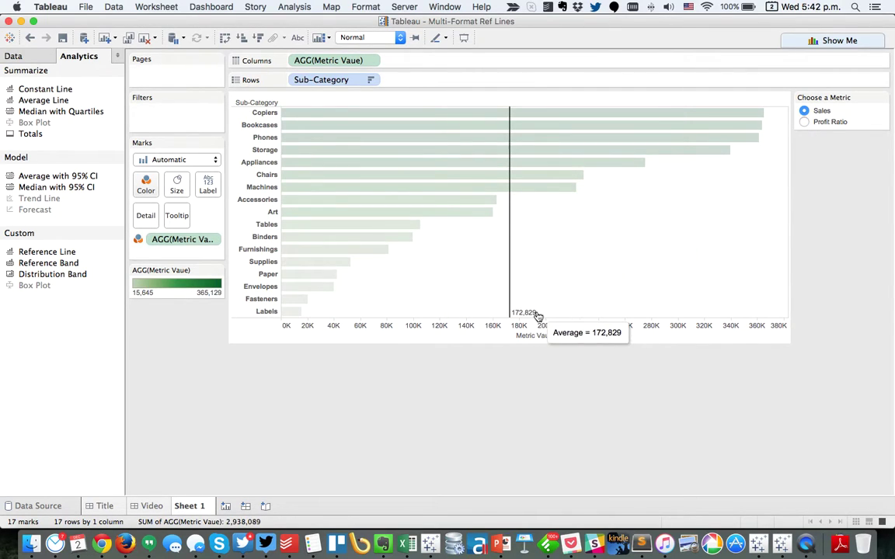
click(17, 56)
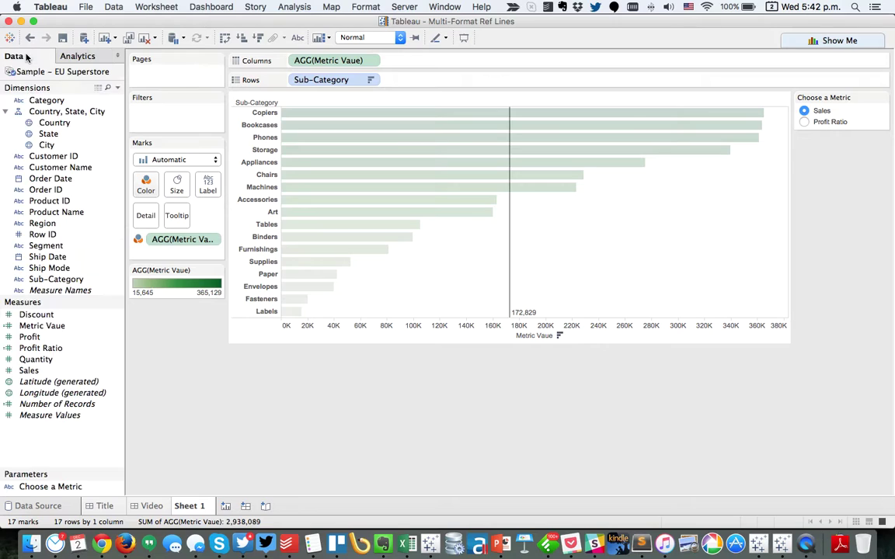
right_click(86, 444)
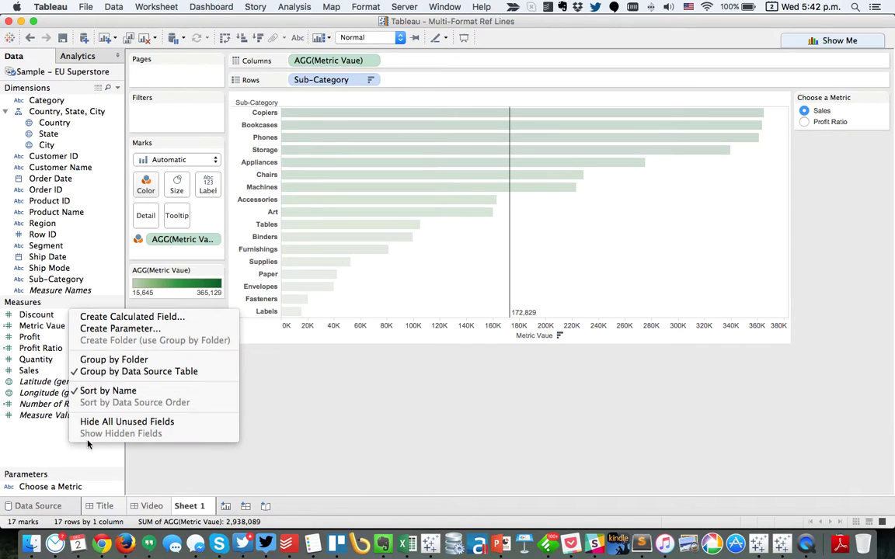
- Create 'Sales Ref Line' as IIF([Choose a Metric]='Sales',[Sales],NULL)
click(116, 316)
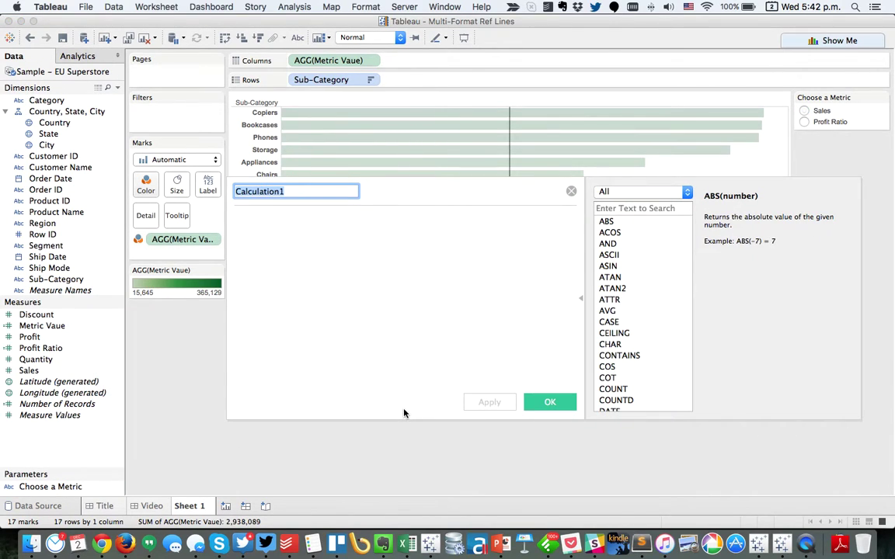
text(Sales)
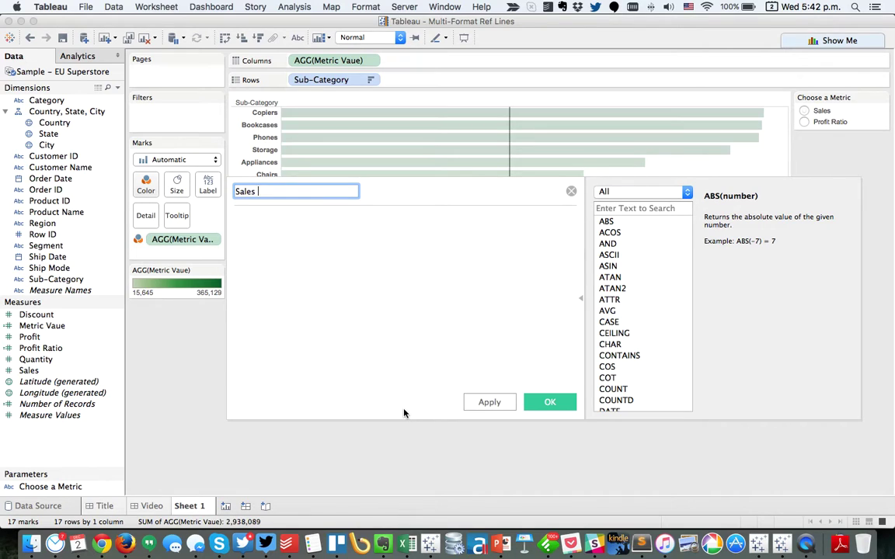
text( Ref Line)
key(Tab)
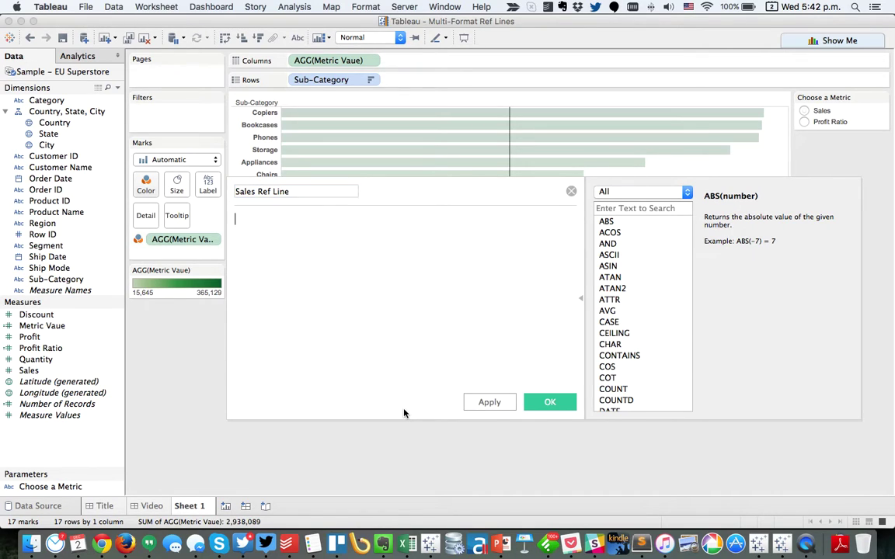
text(II)
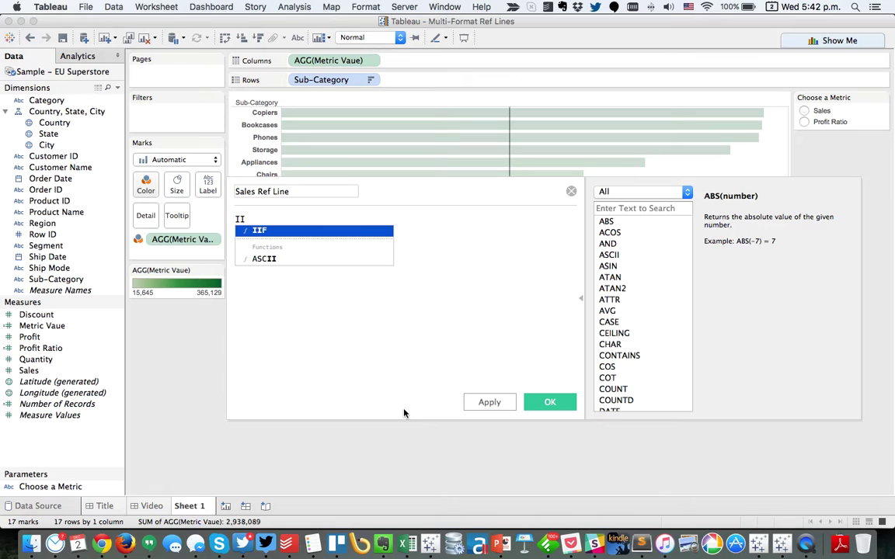
text(F()
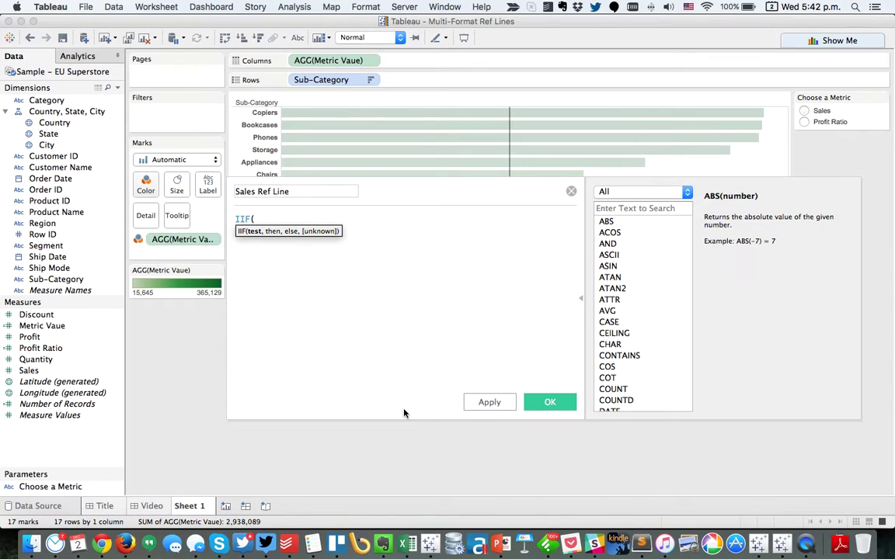
text(cho)
key(Return)
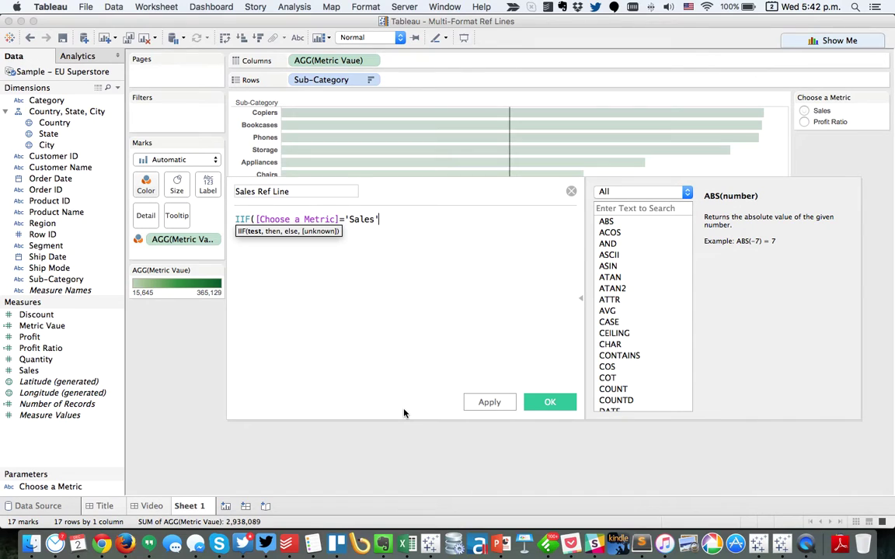
text(='Sales',T)
key(BackSpace)
text(sa)
key(Return)
text(,NU)
key(Return)
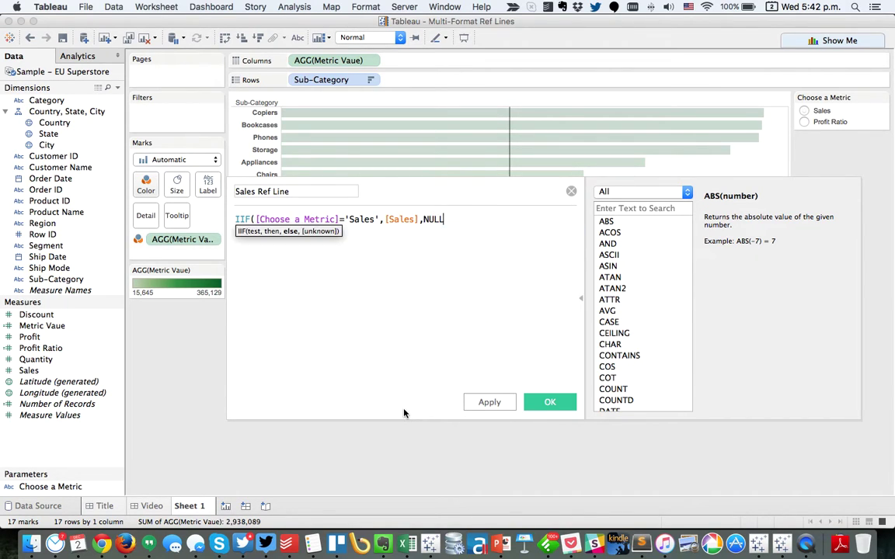
text())
click(549, 402)
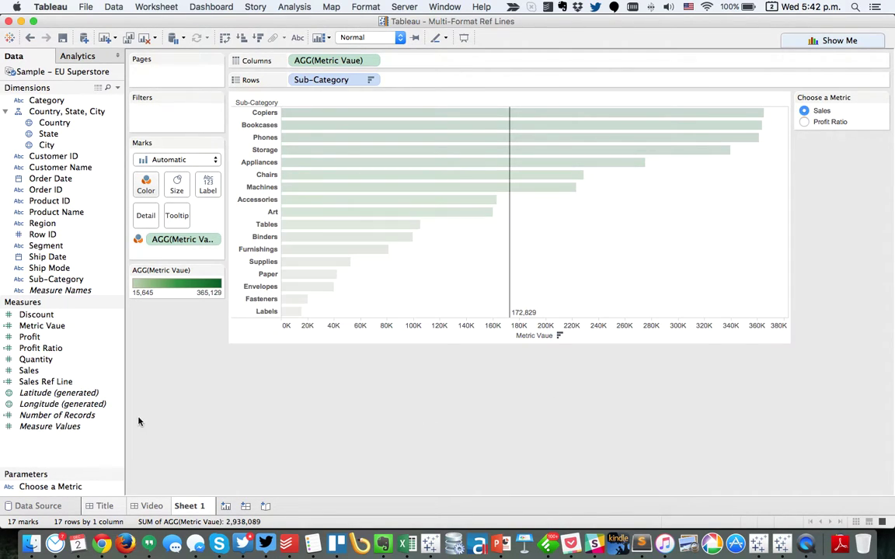
- Start a calculated field named 'Profit Ratio Ref Line' with a draft CASE formula
right_click(88, 450)
click(124, 316)
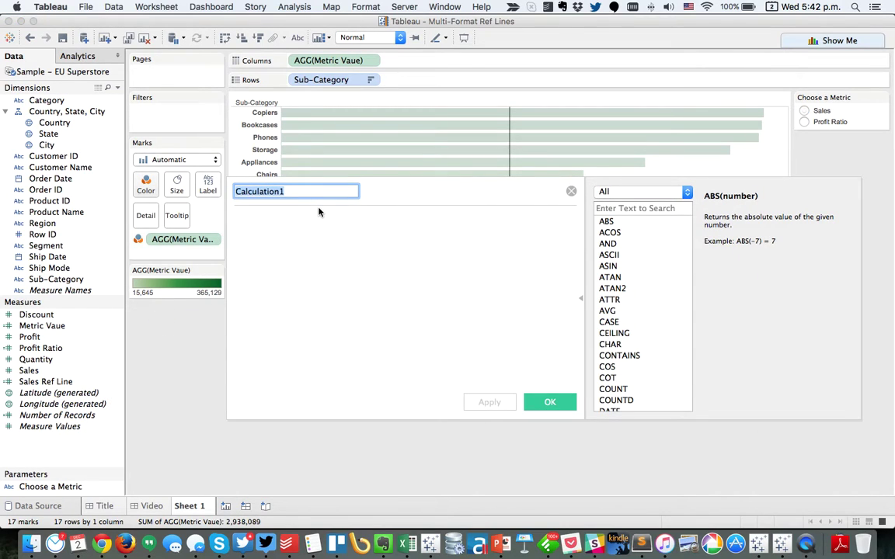
text(Profit)
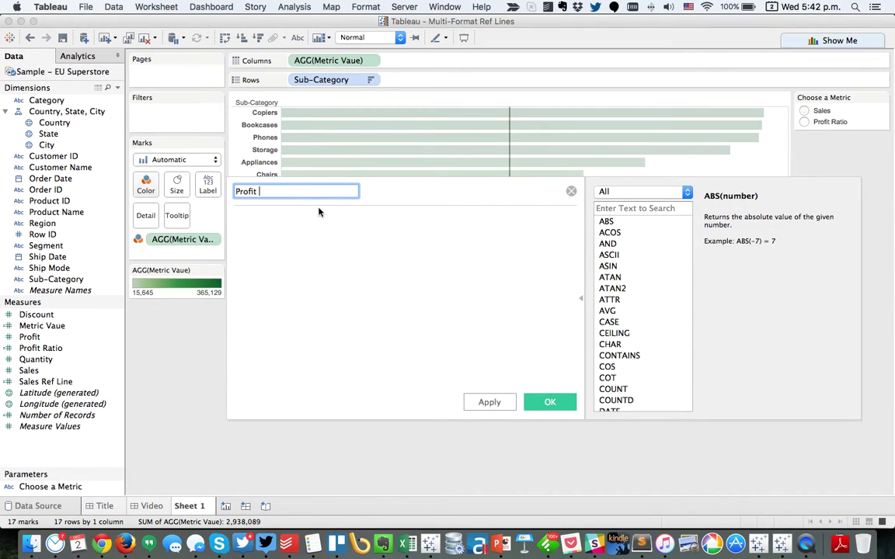
text( Ratio Ref Line)
click(318, 212)
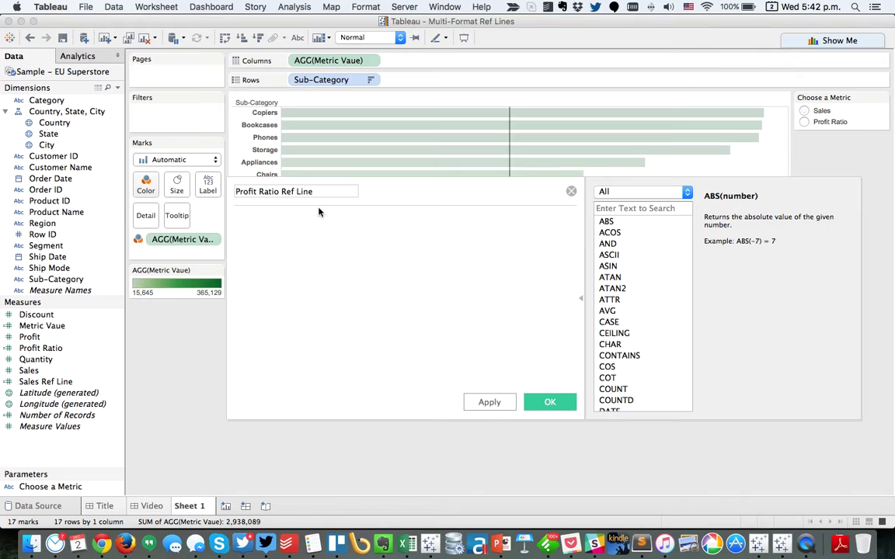
text(CASE [)
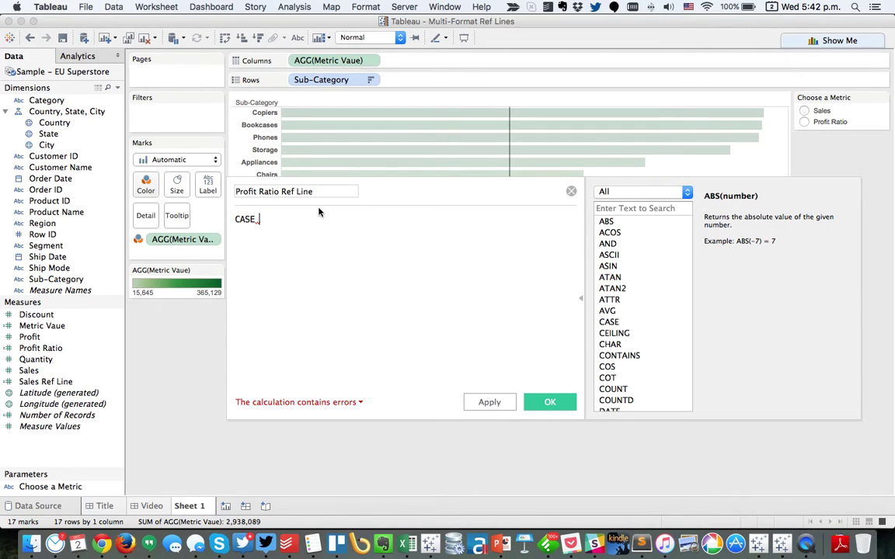
key(BackSpace)
text(Choo)
key(Return)
key(Return)
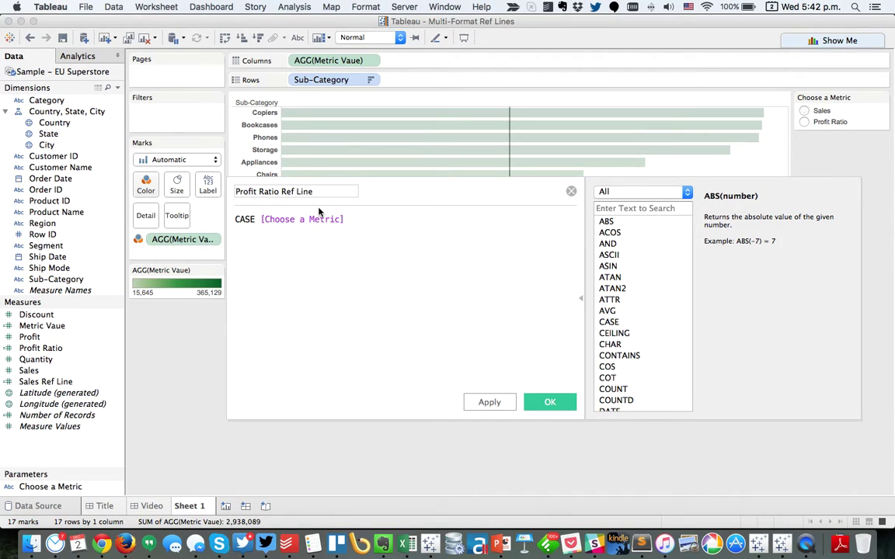
text(WHEN)
key(Return)
- Replace the formula with IIF([Choose a Metric]='Profit Ratio',[Sales],NULL)
key(super+a)
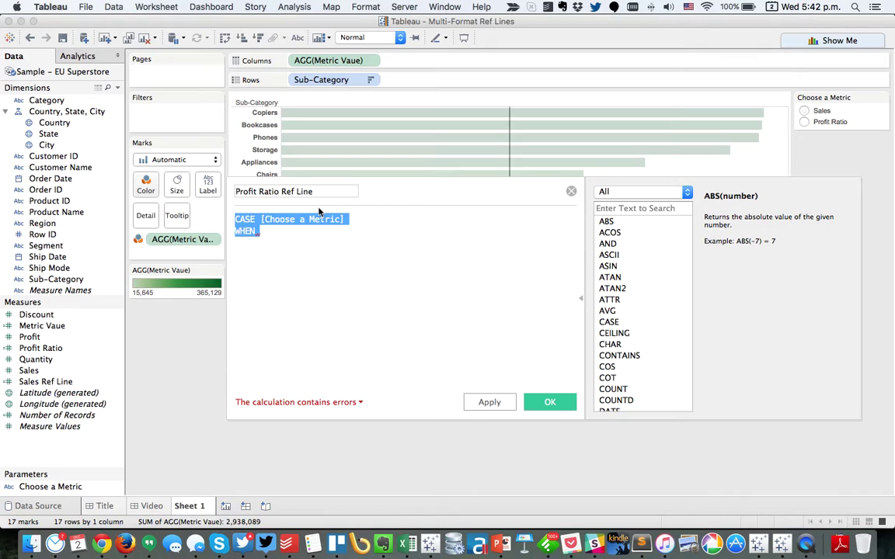
text(IF)
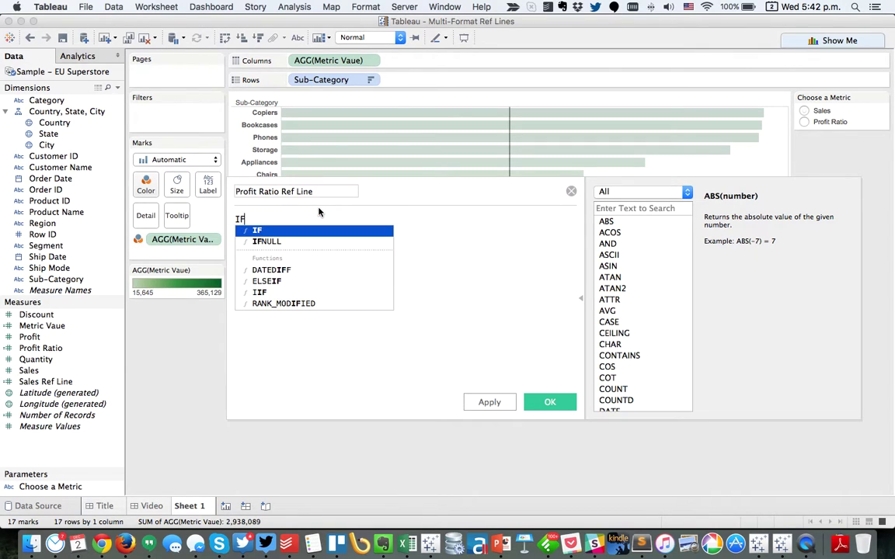
key(BackSpace)
text(IF()
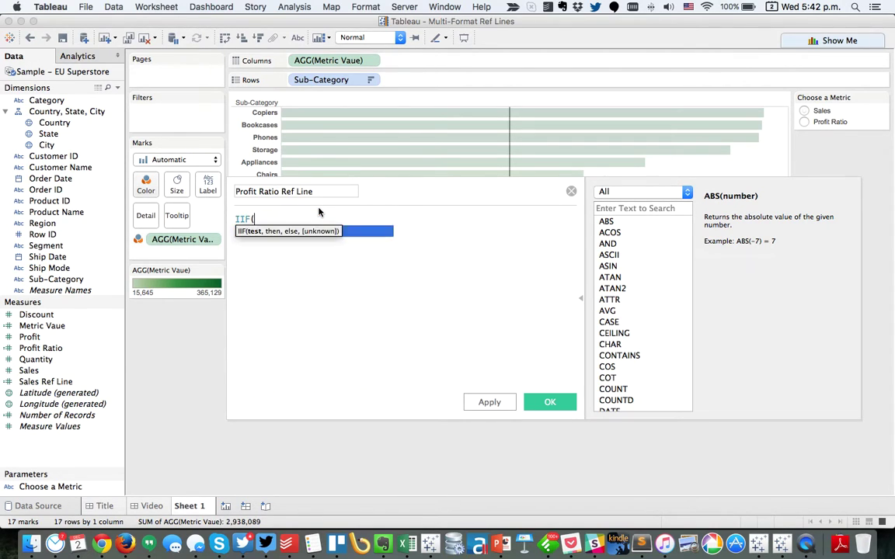
text([Cho)
key(Return)
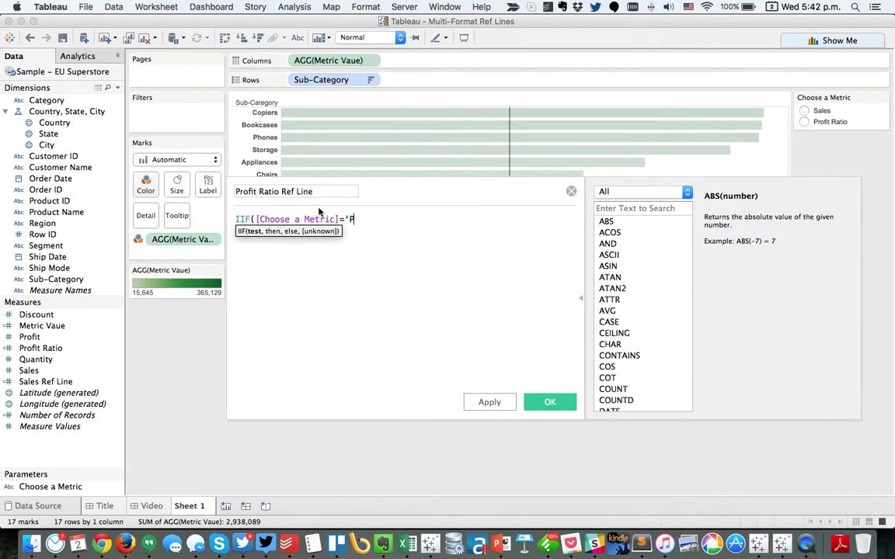
text(='Profit Ratio',Sales)
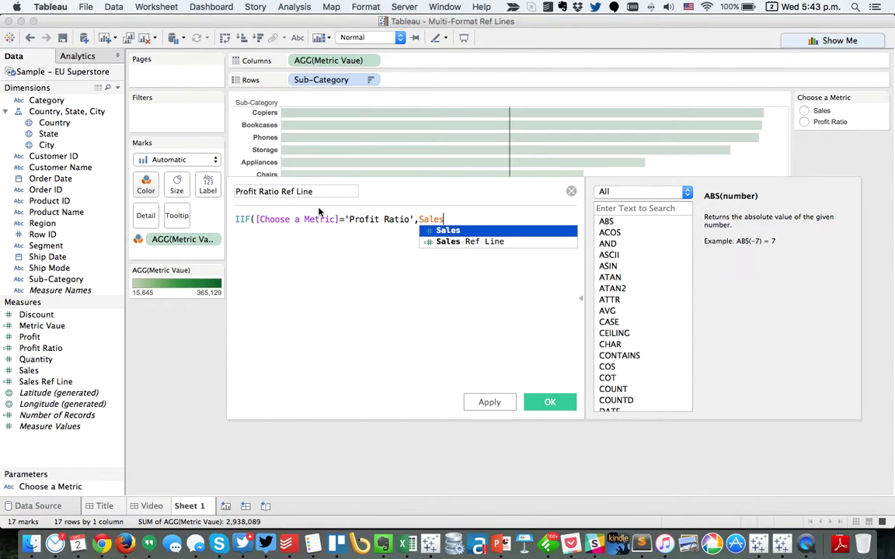
key(Return)
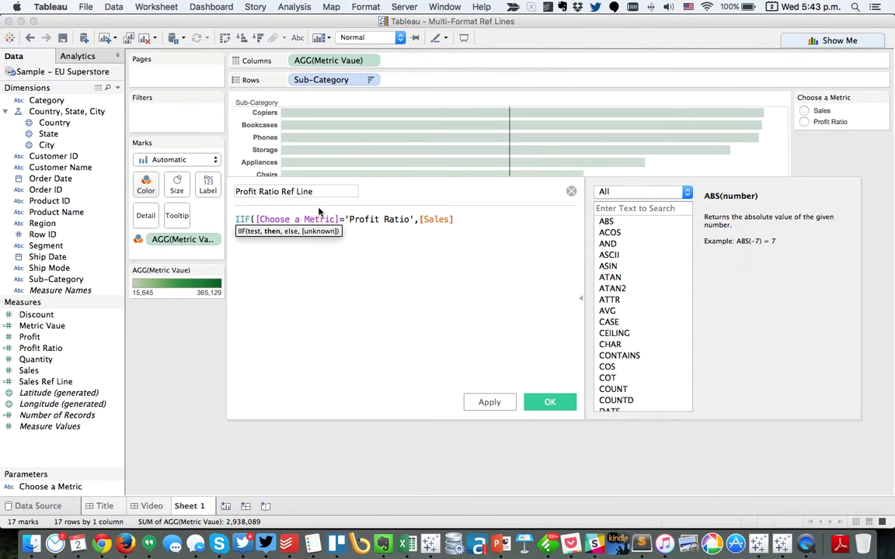
text(,NUL)
key(Return)
text())
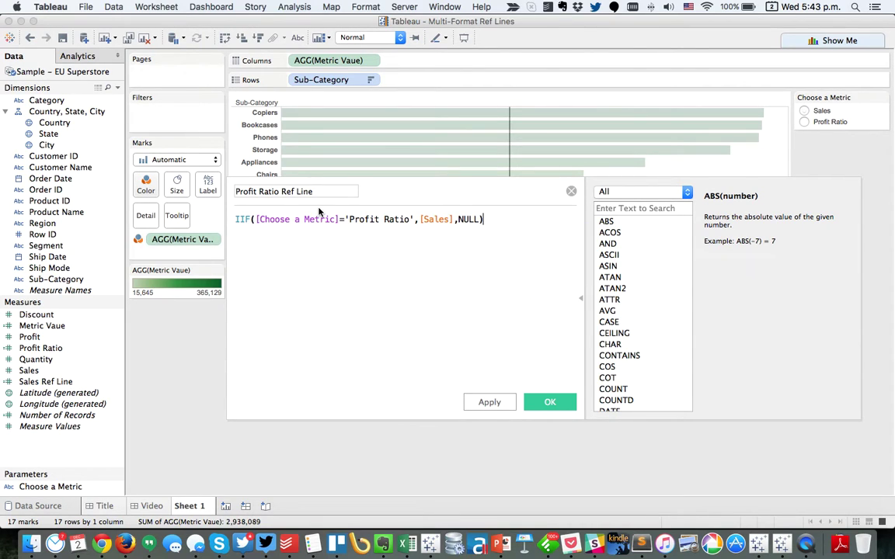
- Wrap it in SUM, form summed Profit divided by summed Sales, and save the field
key(Home)
text(SUM()
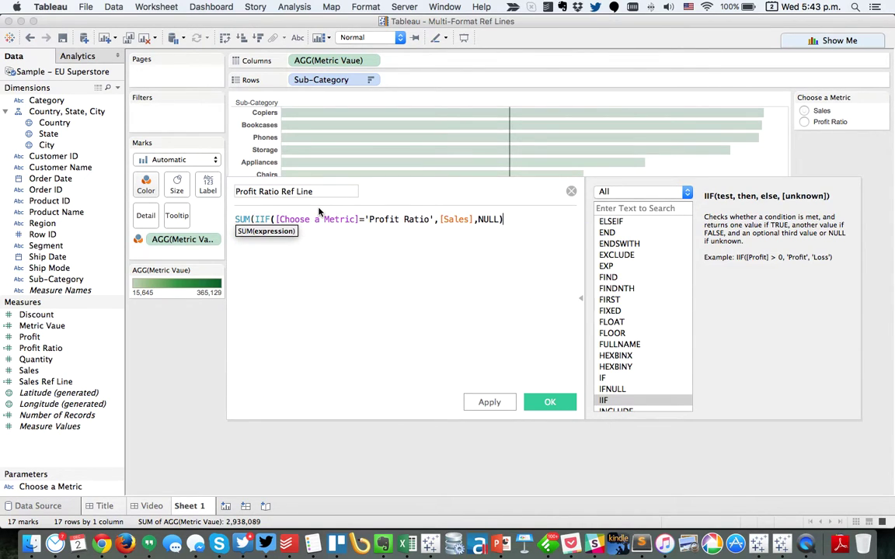
text())
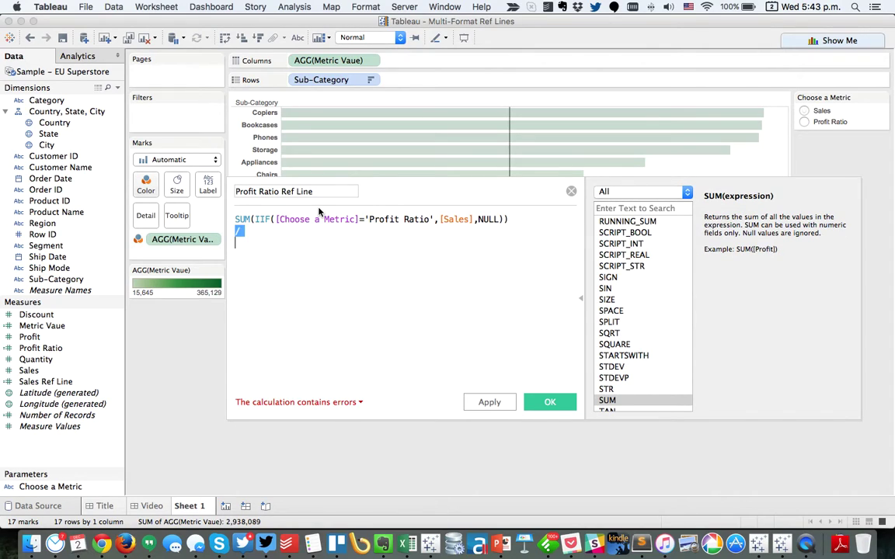
key(super+z)
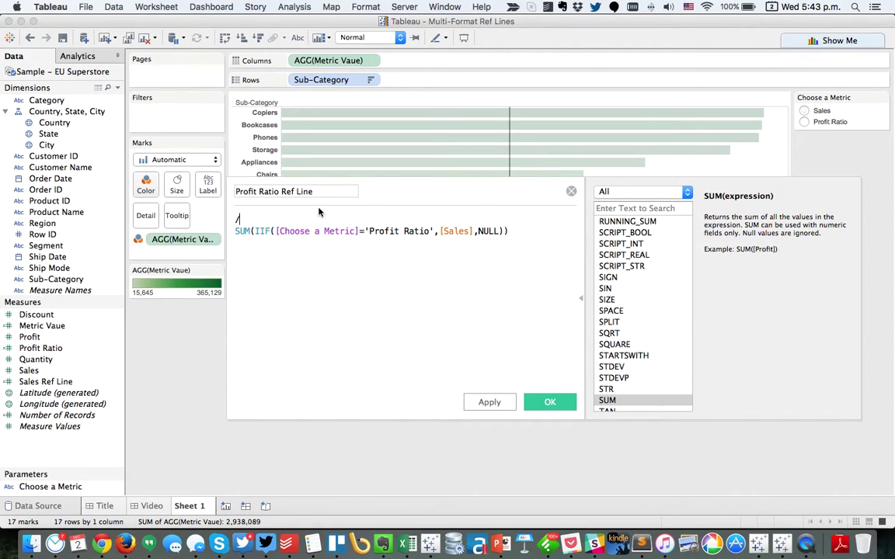
key(shift+Down)
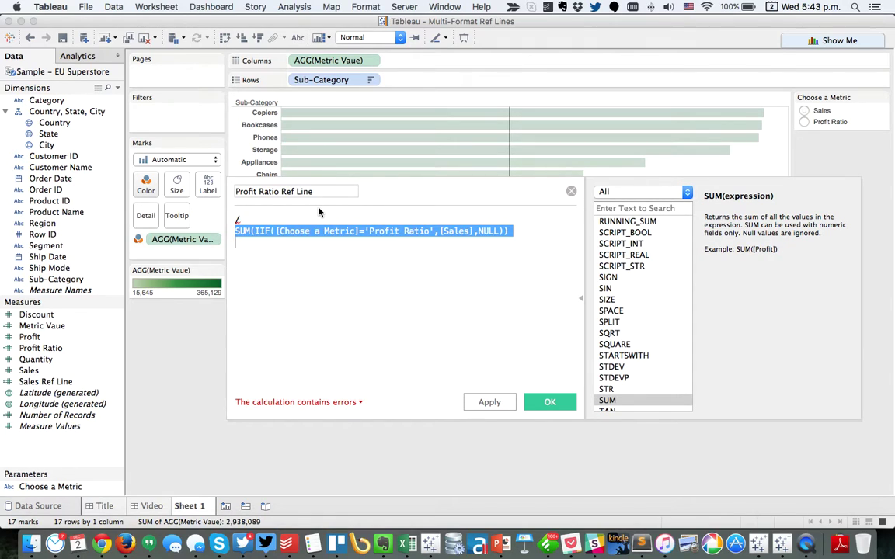
key(super+z)
key(super+z)
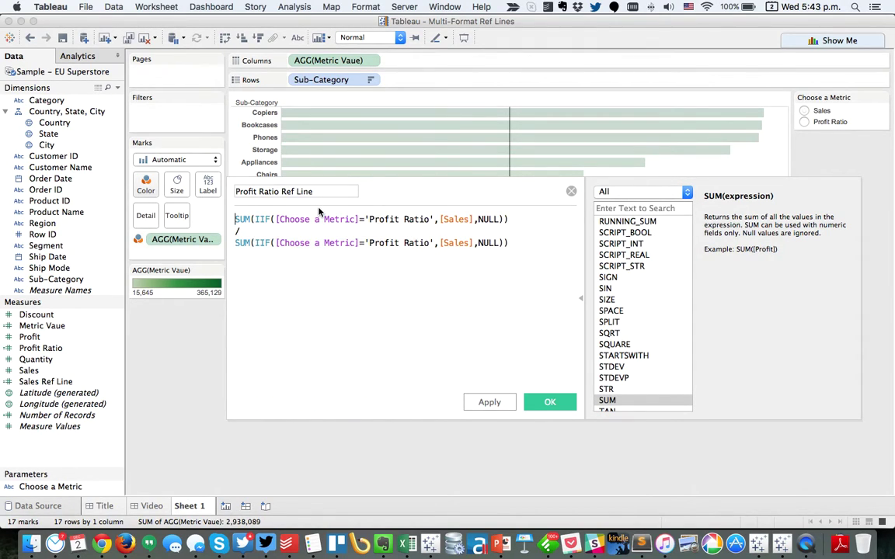
double_click(463, 220)
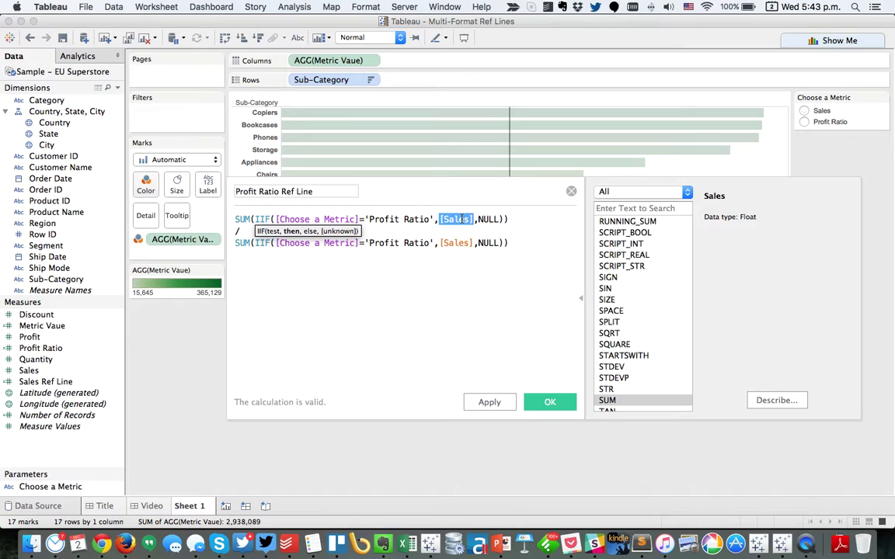
text([Profit)
key(Return)
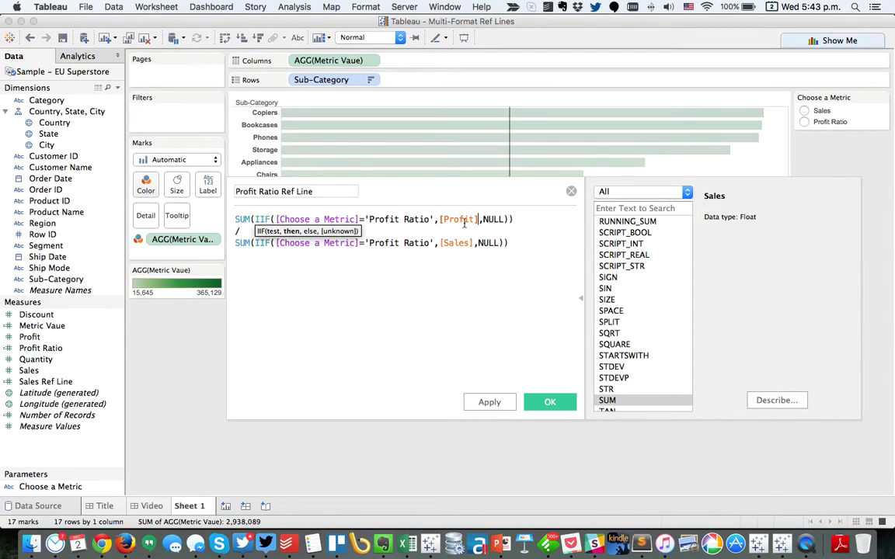
click(468, 312)
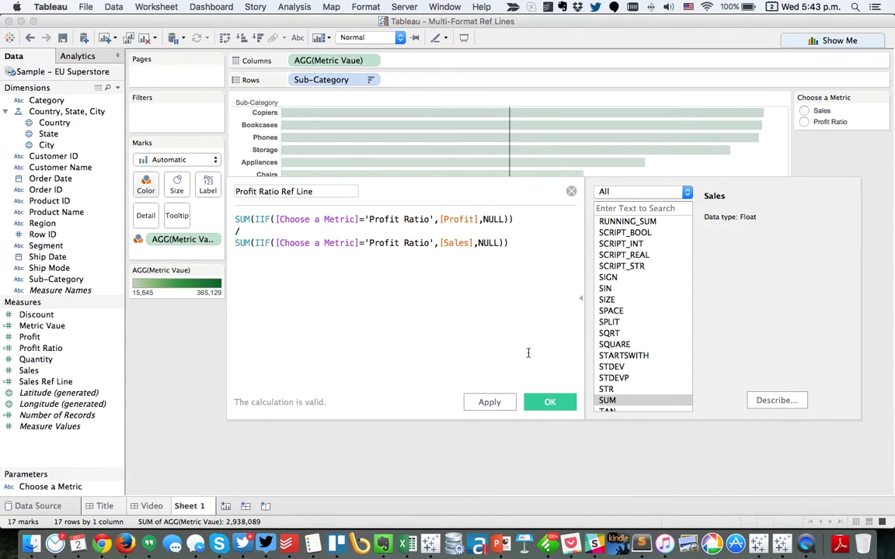
click(549, 402)
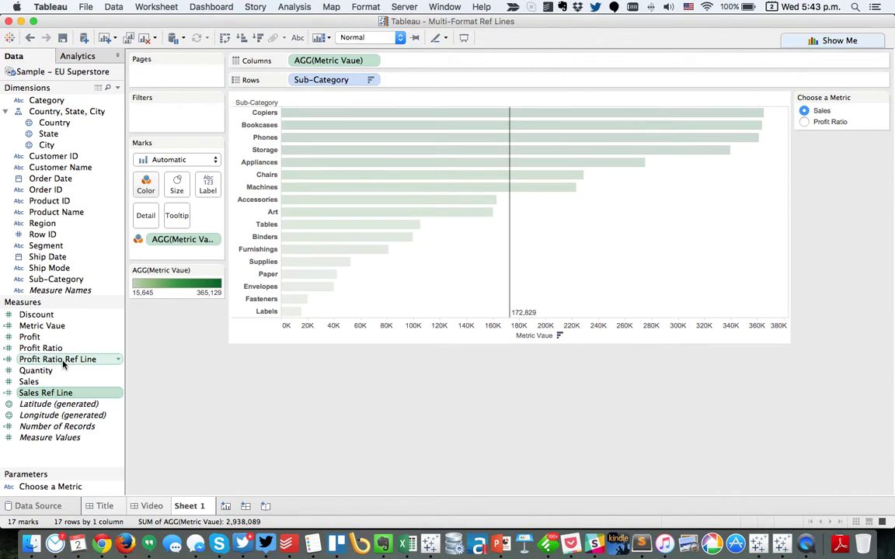
- Put Profit Ratio Ref Line on Detail, delete the old average line, and add a per-cell Reference Line
drag(54, 359, 146, 222)
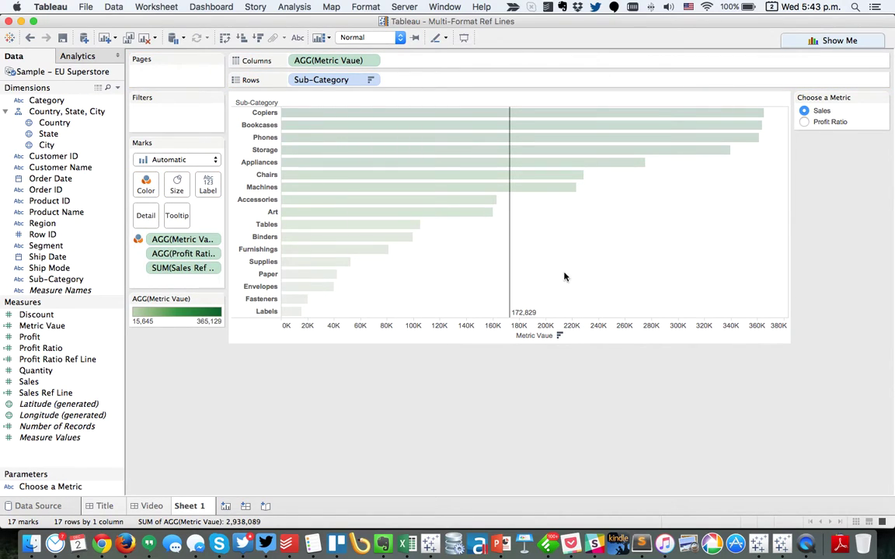
right_click(514, 277)
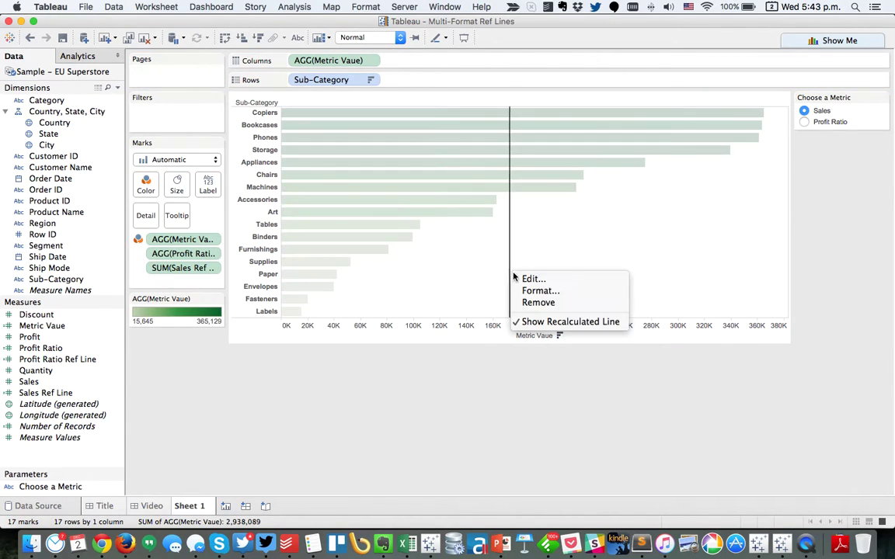
click(540, 302)
click(78, 56)
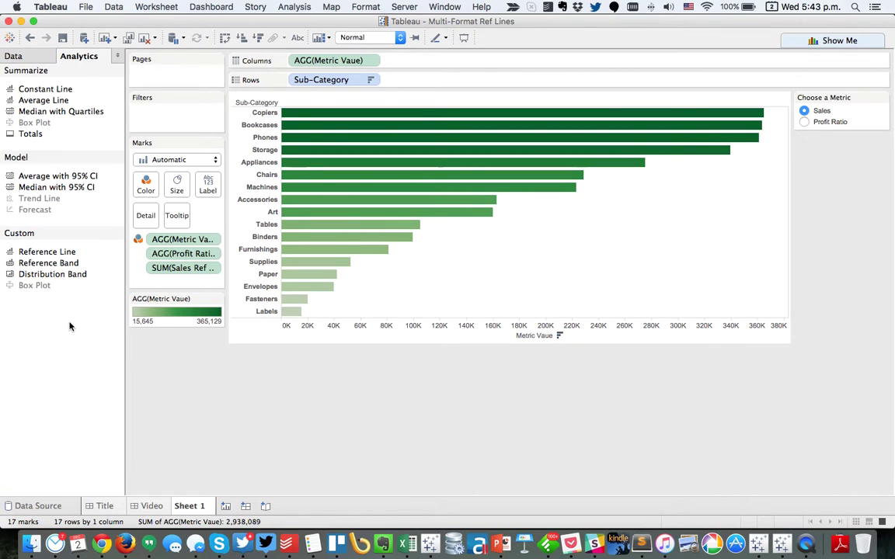
drag(35, 251, 427, 118)
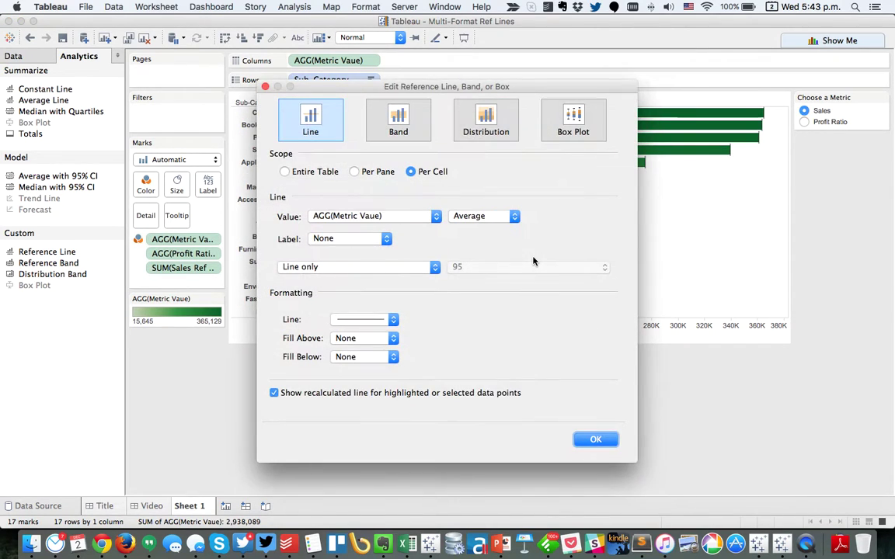
- Set the reference line to Entire Table on Profit Ratio Ref Line, labelled with its value
click(288, 172)
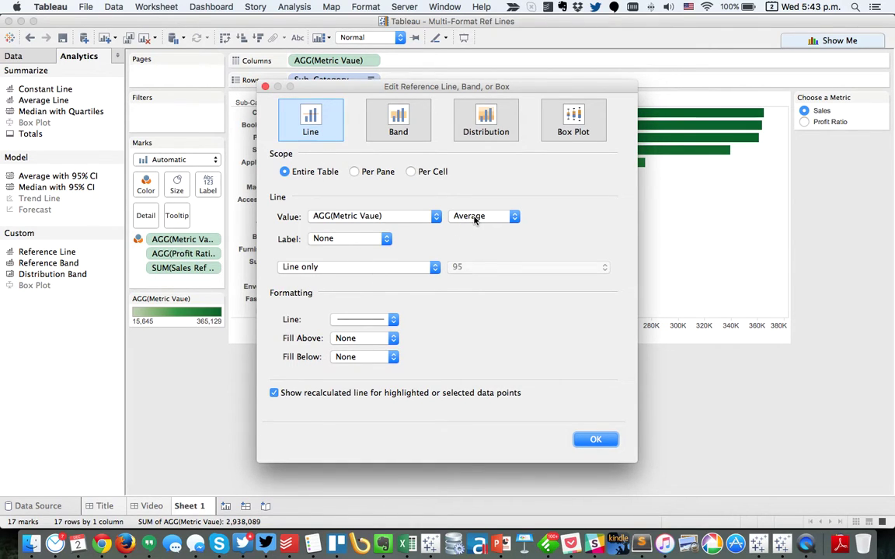
click(375, 221)
click(359, 227)
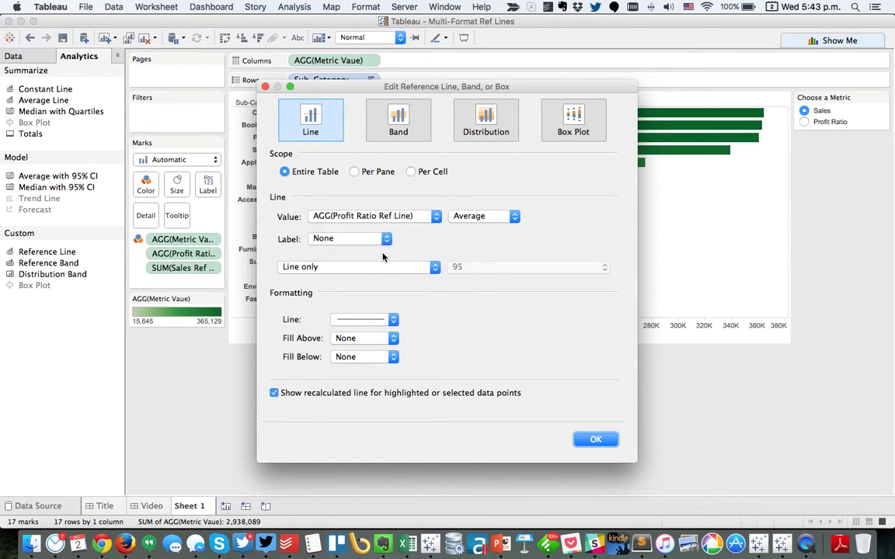
click(342, 238)
click(326, 250)
click(598, 439)
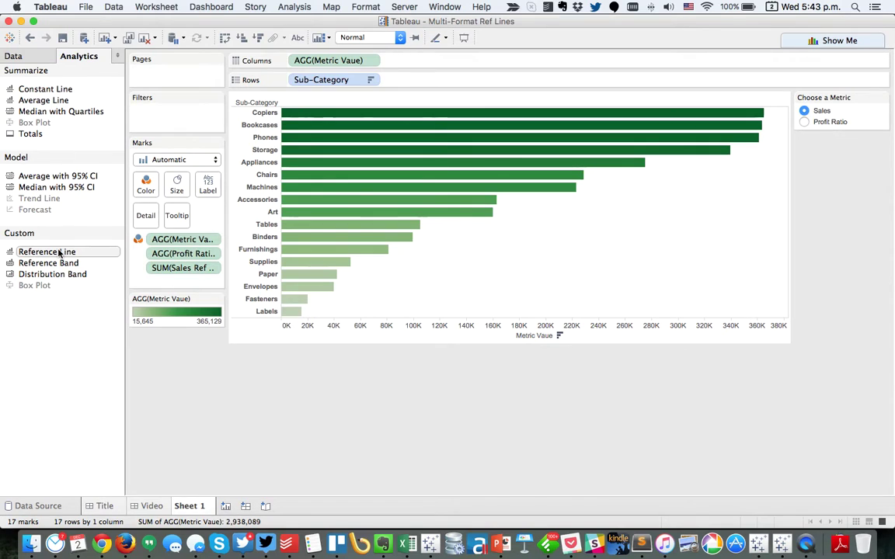
- Add a second table-wide reference line on Sales Ref Line, labelled with its value 172,829
drag(59, 253, 353, 134)
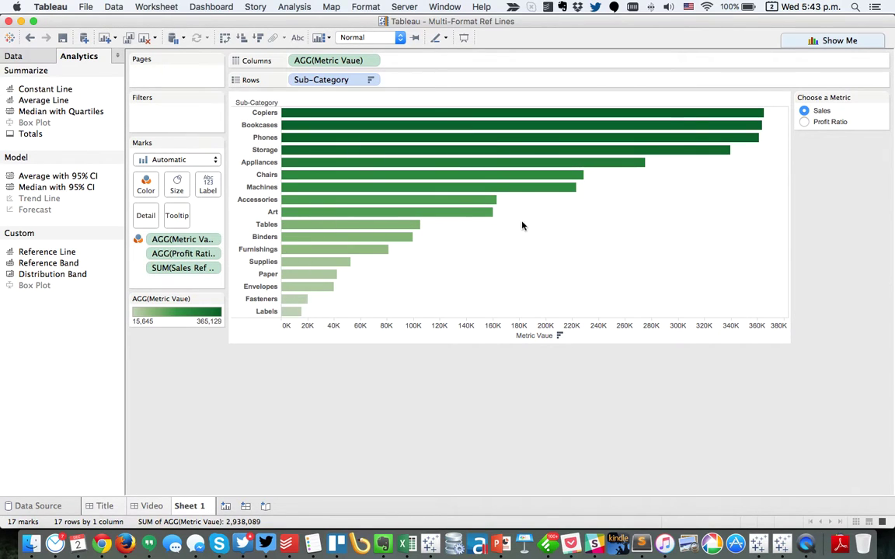
click(394, 217)
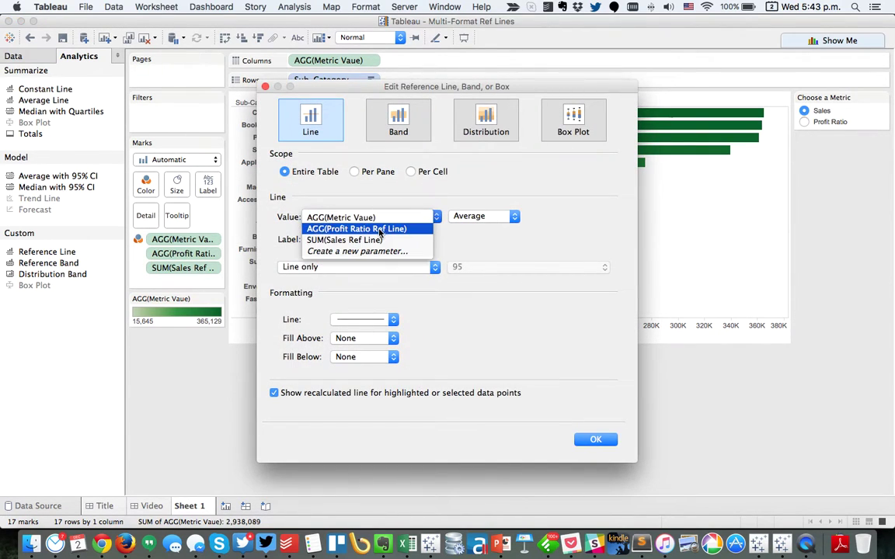
click(341, 240)
click(346, 240)
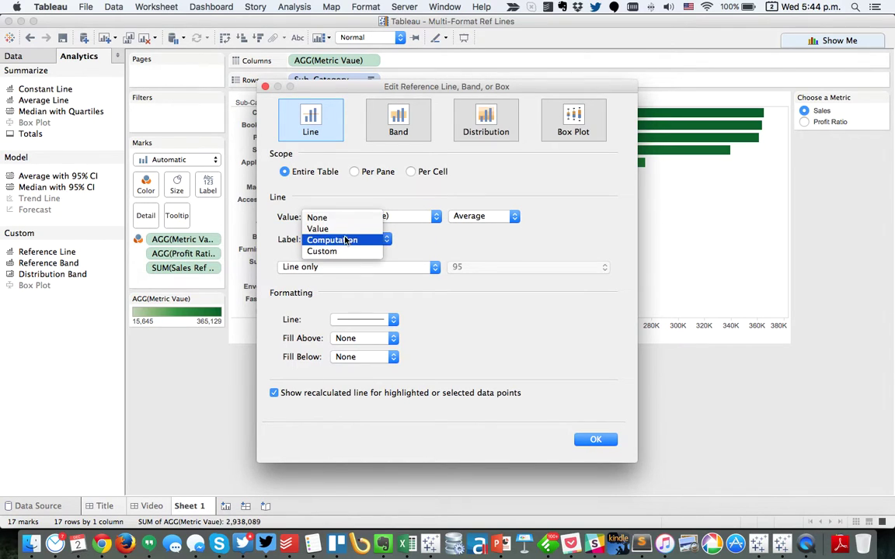
click(320, 228)
click(592, 440)
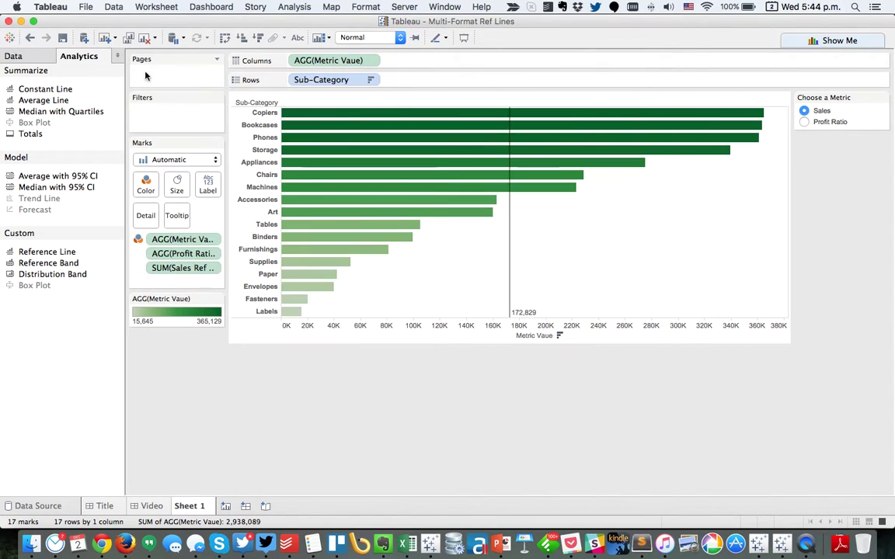
click(28, 56)
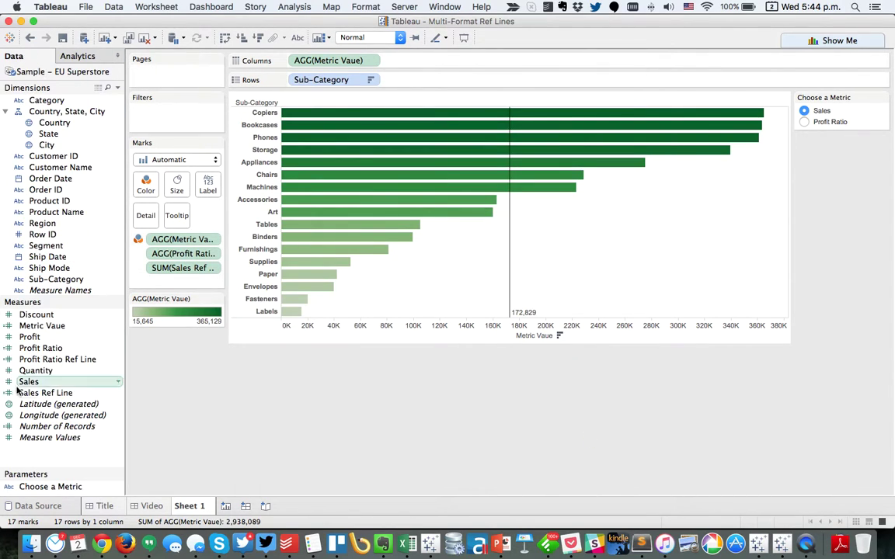
- Give Profit Ratio Ref Line a default Percentage number format with 0 decimals
right_click(48, 359)
mouse_move(108, 268)
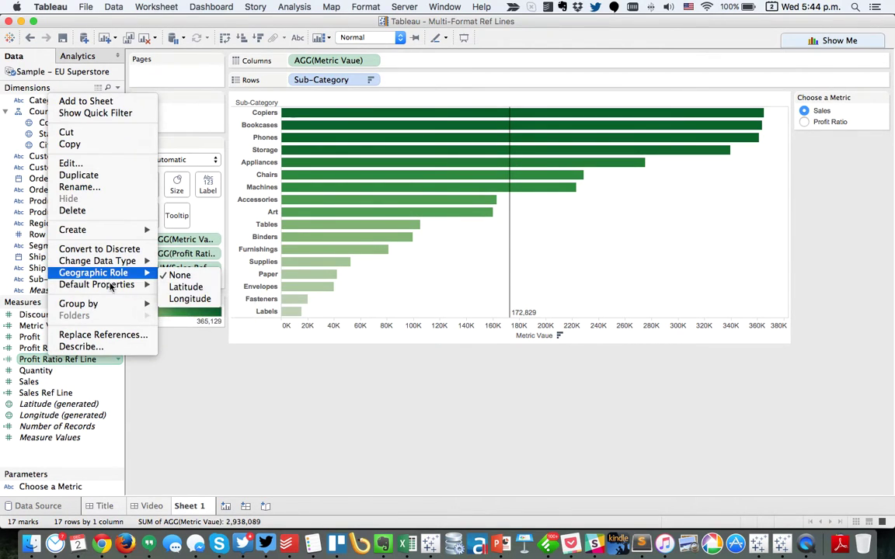
mouse_move(124, 285)
click(187, 311)
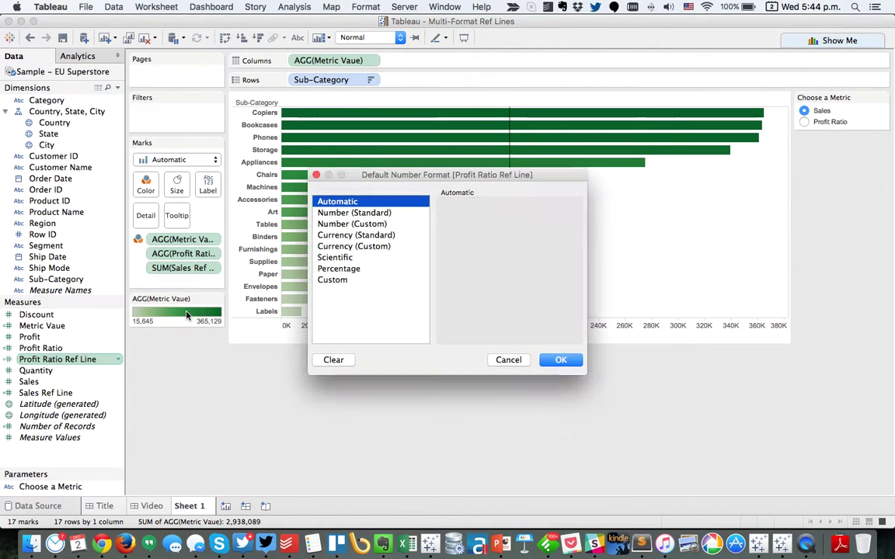
click(356, 269)
click(478, 225)
click(478, 225)
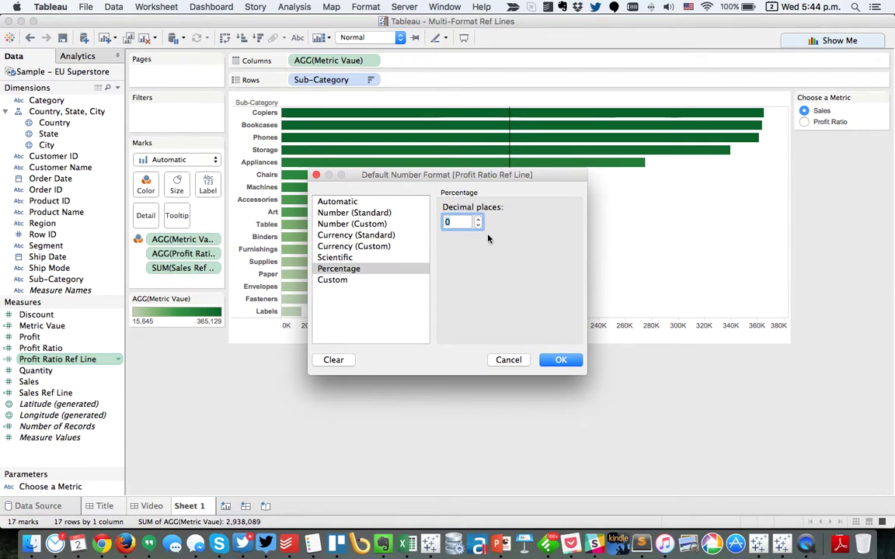
key(Return)
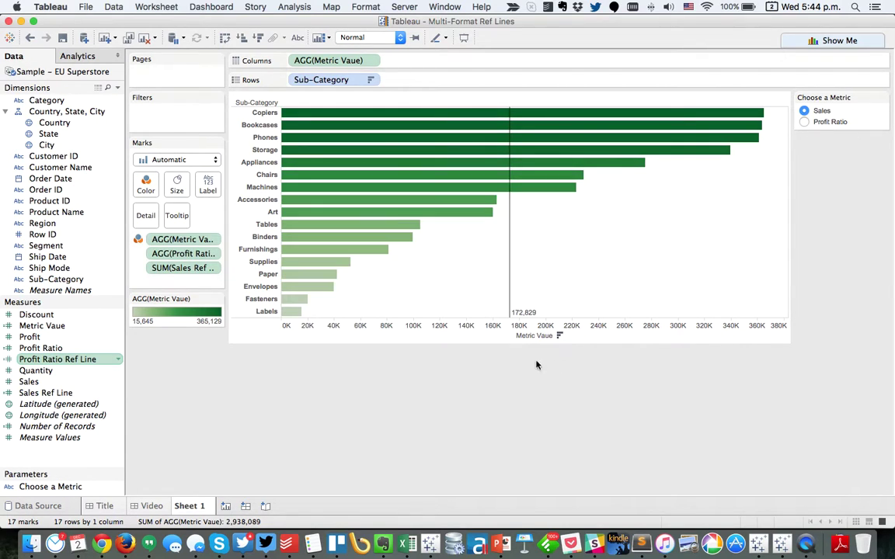
- Give Sales Ref Line a default £ currency number format, so the line reads £172,829
right_click(44, 393)
mouse_move(101, 318)
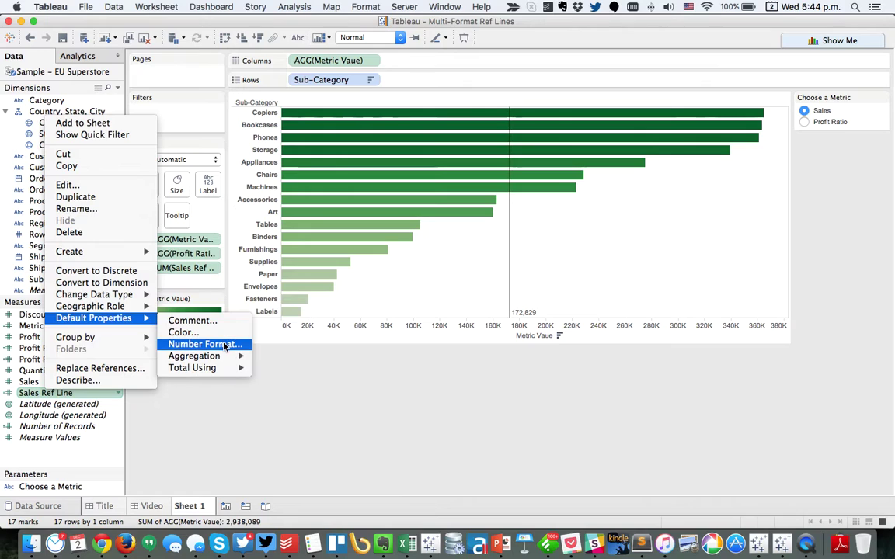
click(225, 344)
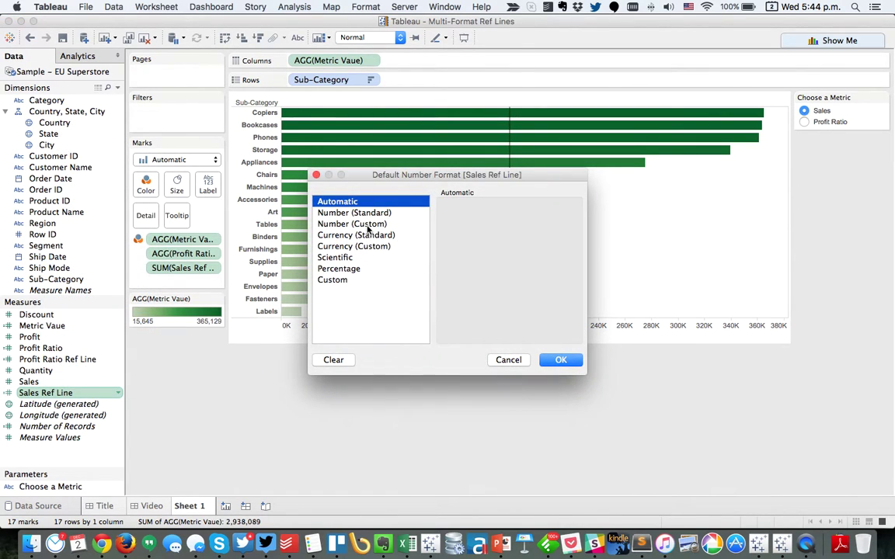
click(368, 247)
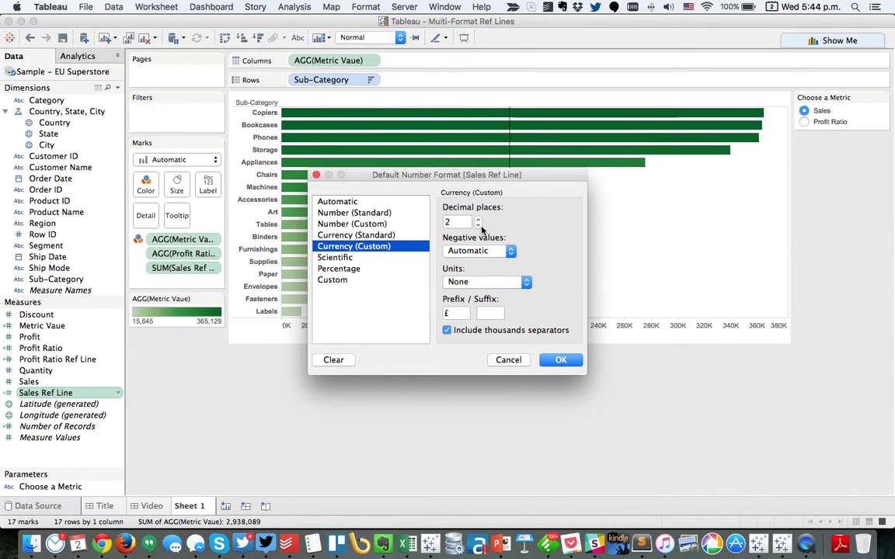
click(560, 359)
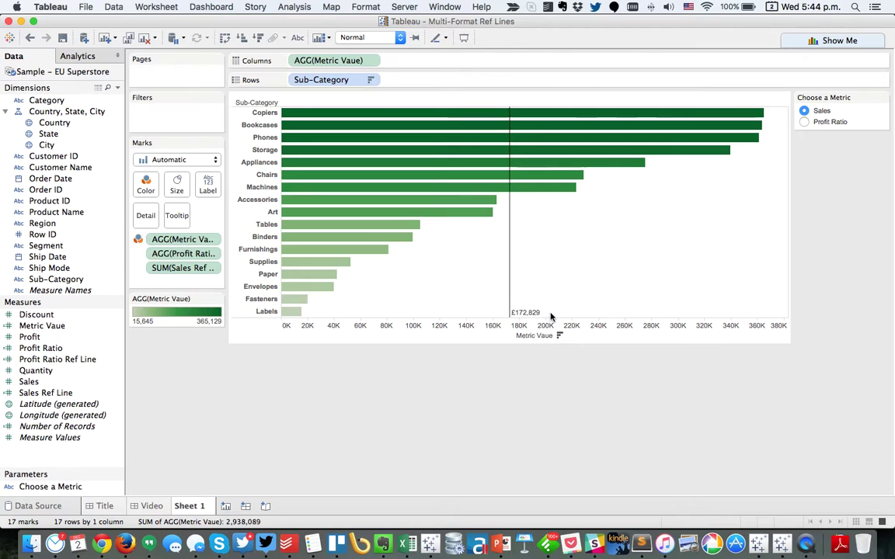
mouse_move(545, 318)
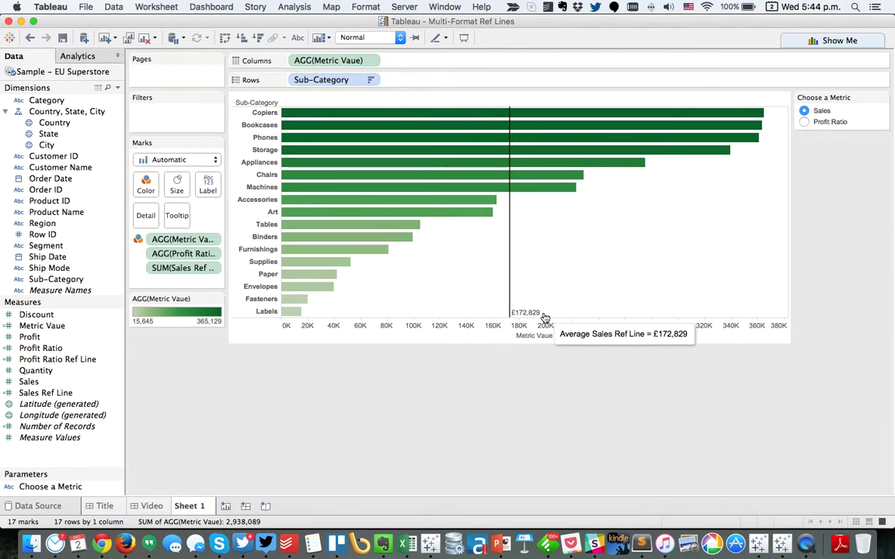
- Show Profit Ratio with its 14% average line and rename Sheet 1 to 'Table Ref Line'
click(804, 122)
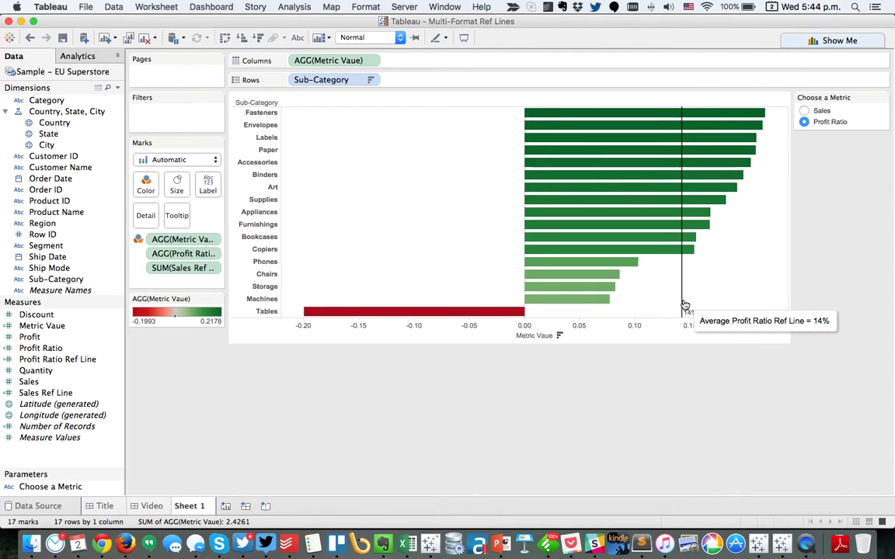
click(804, 111)
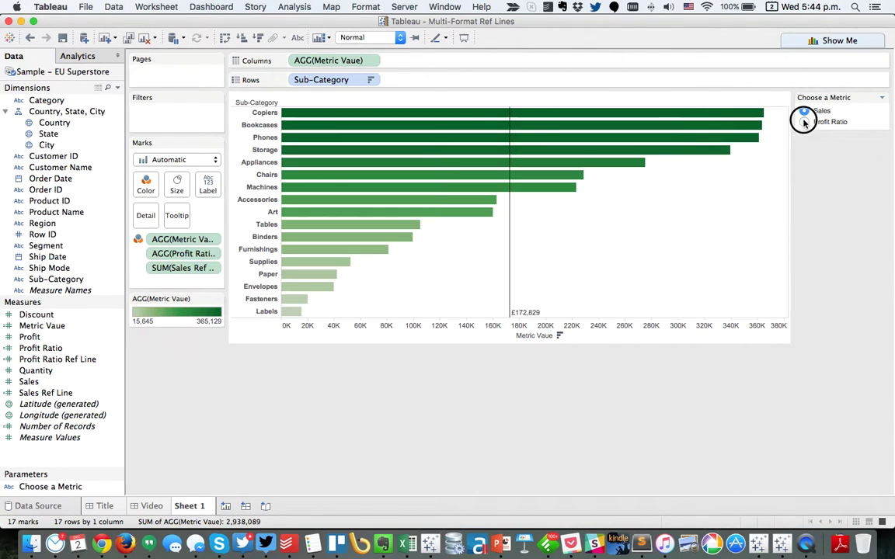
click(804, 122)
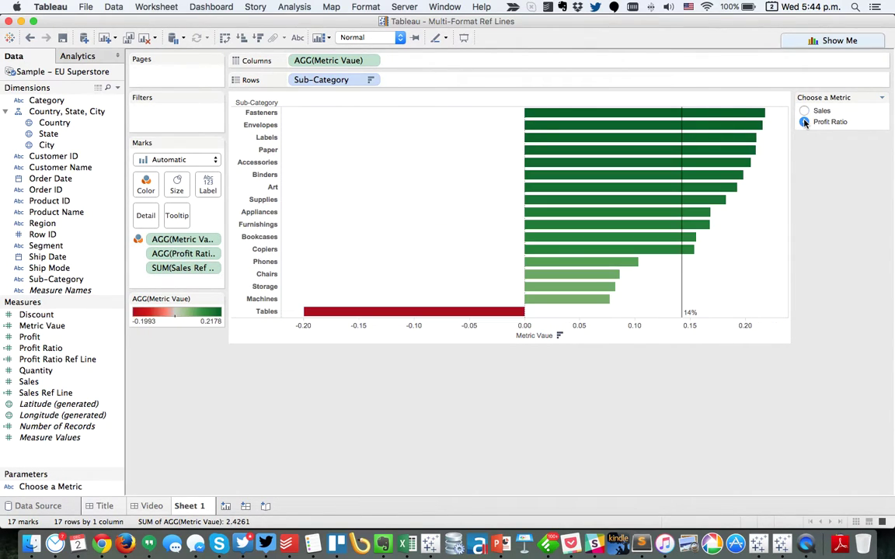
double_click(203, 507)
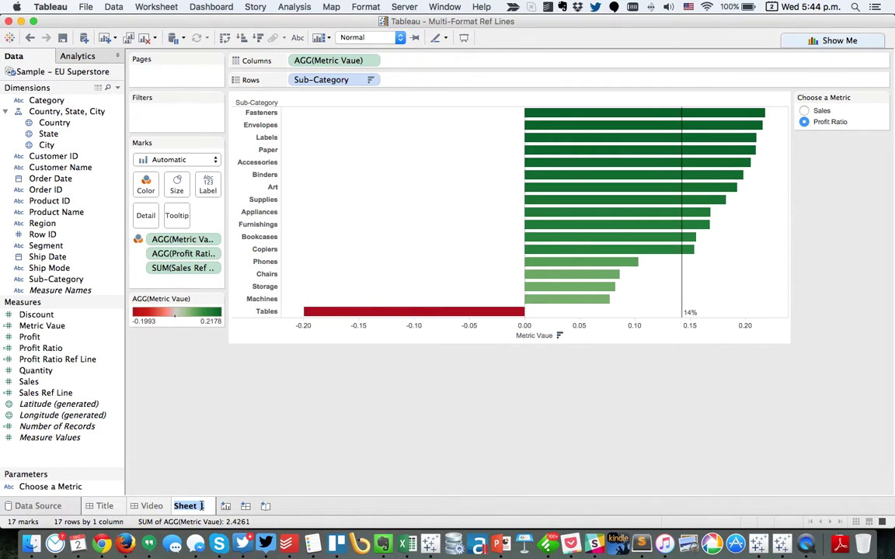
text(Table Ref Line)
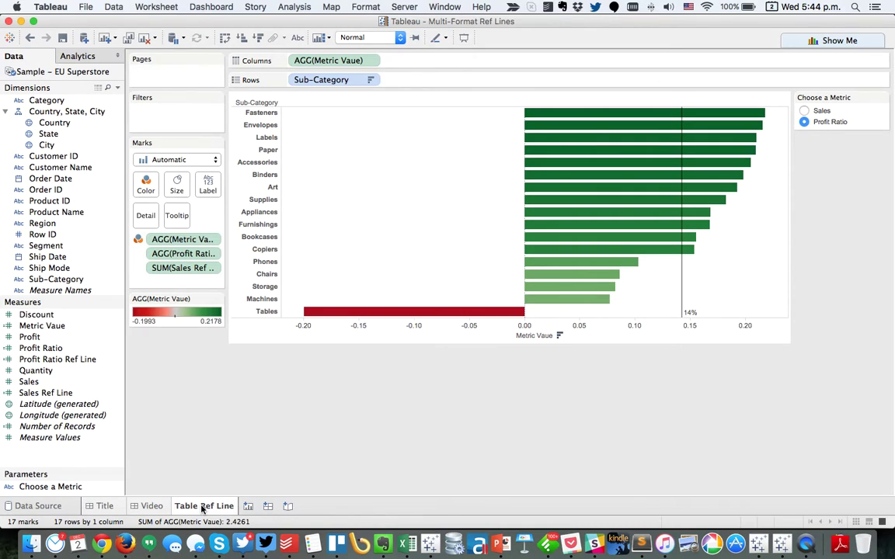
- Duplicate Table Ref Line as Sheet 2 and set its reference line to Per Cell with no line
right_click(203, 508)
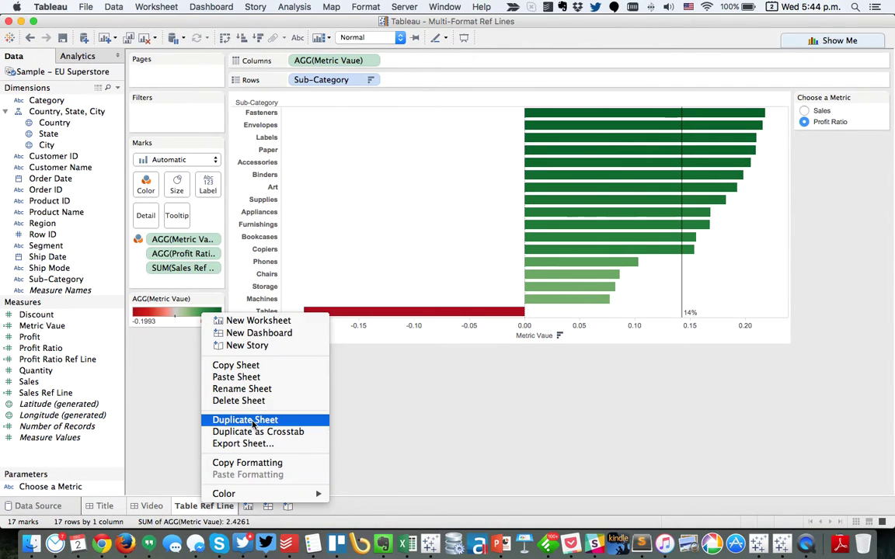
click(253, 423)
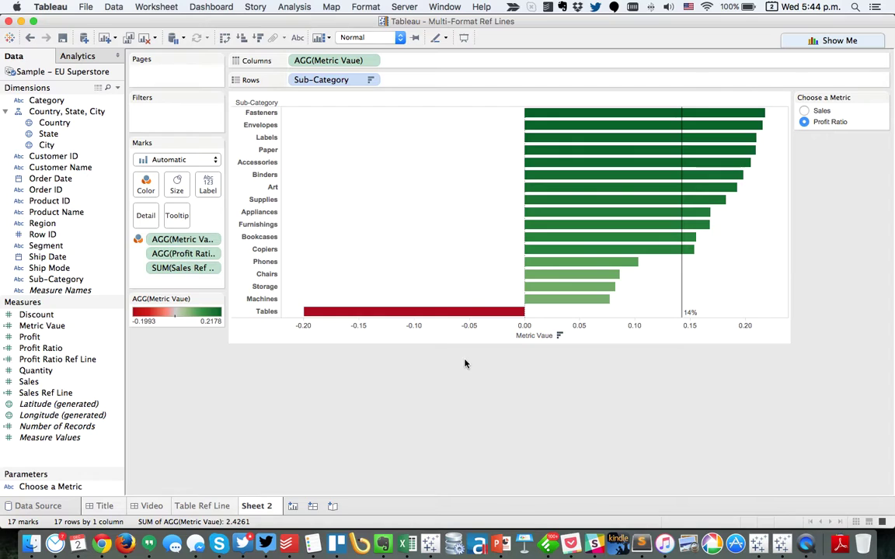
click(683, 294)
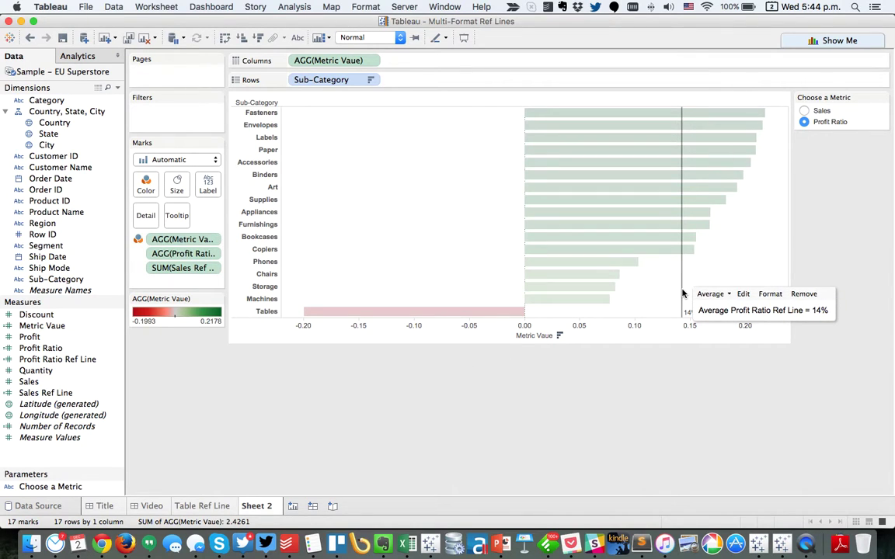
click(740, 294)
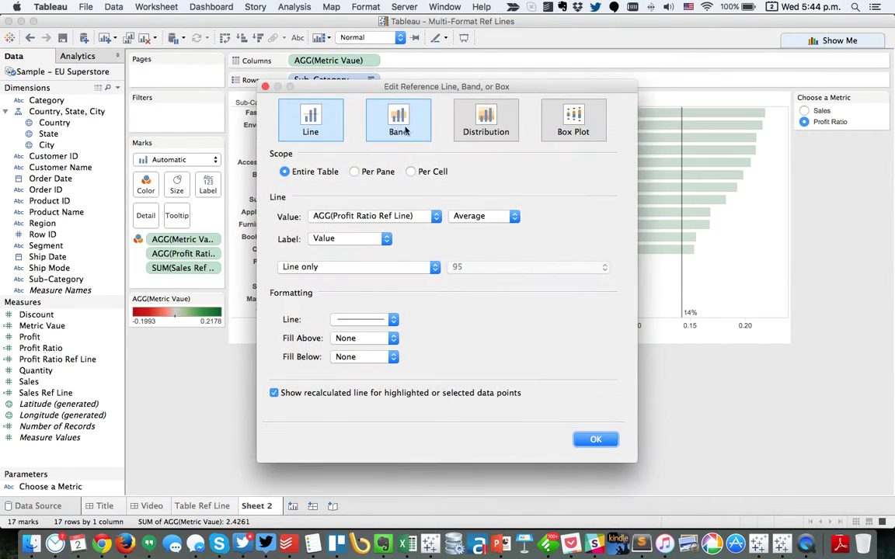
click(433, 173)
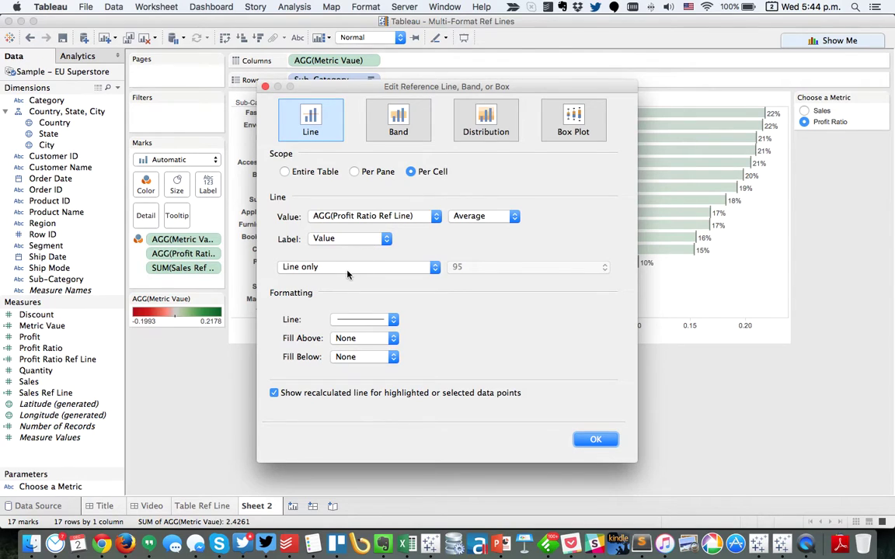
click(358, 321)
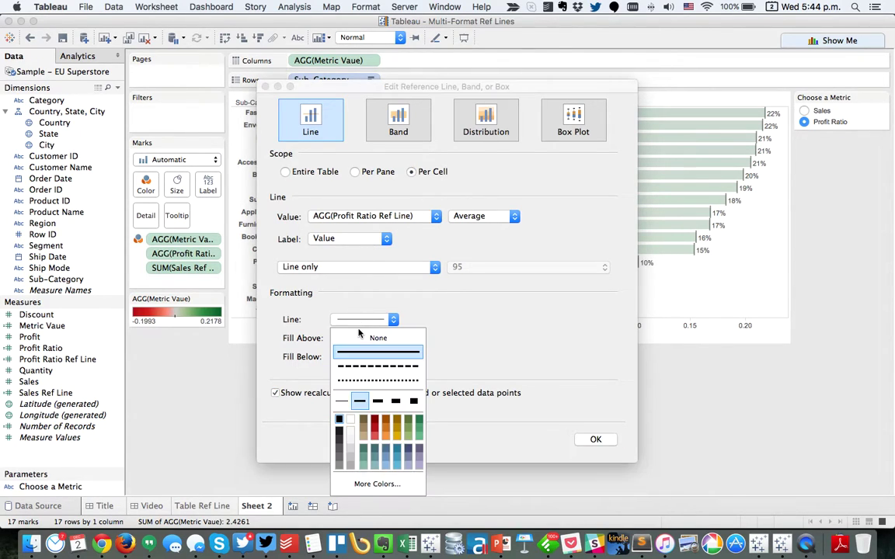
click(538, 331)
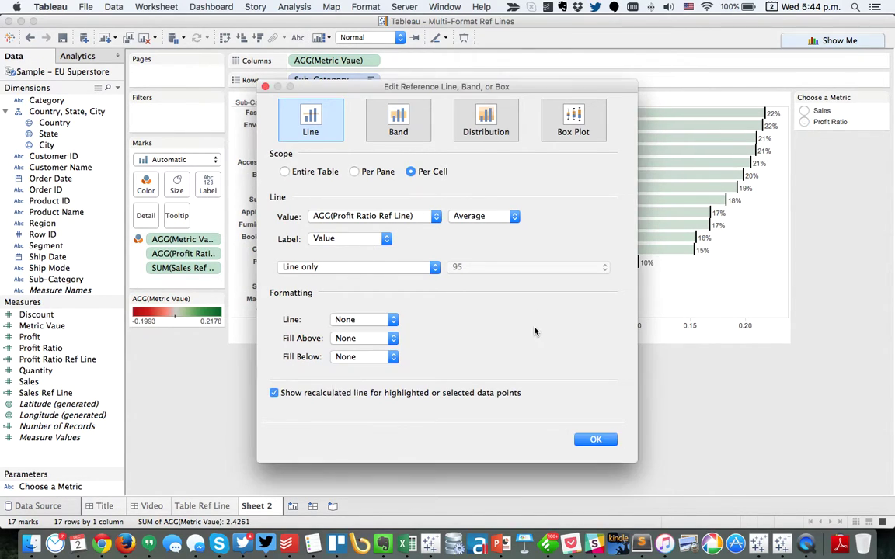
click(599, 441)
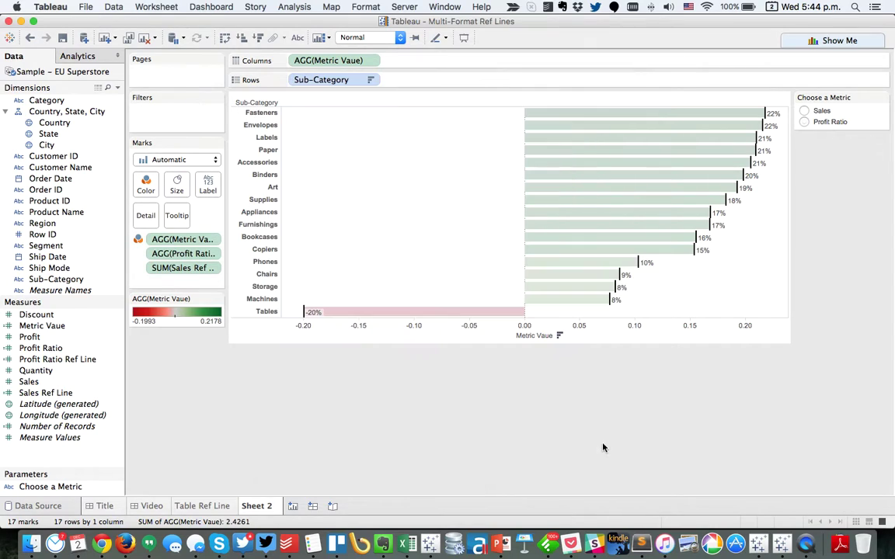
- Set the Profit Ratio reference-line label shading opacity to 0% so it is fully transparent
click(714, 233)
click(717, 231)
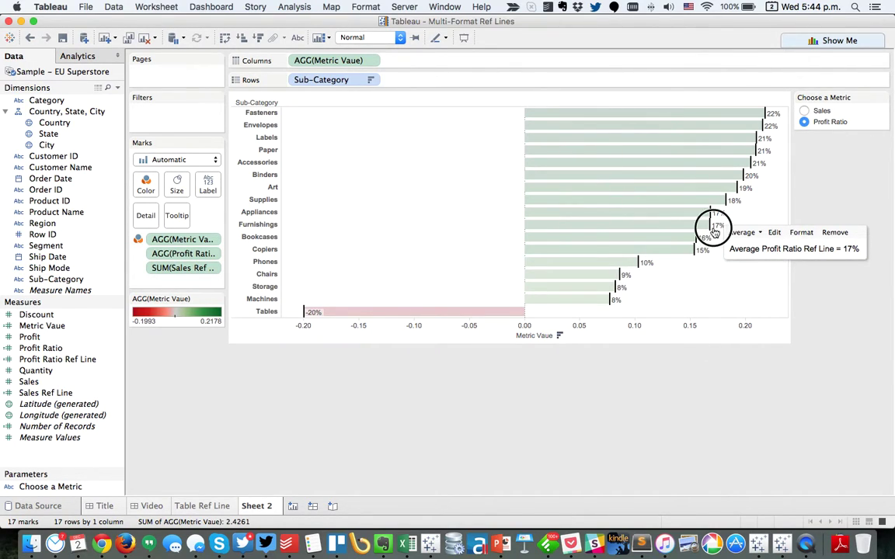
click(719, 230)
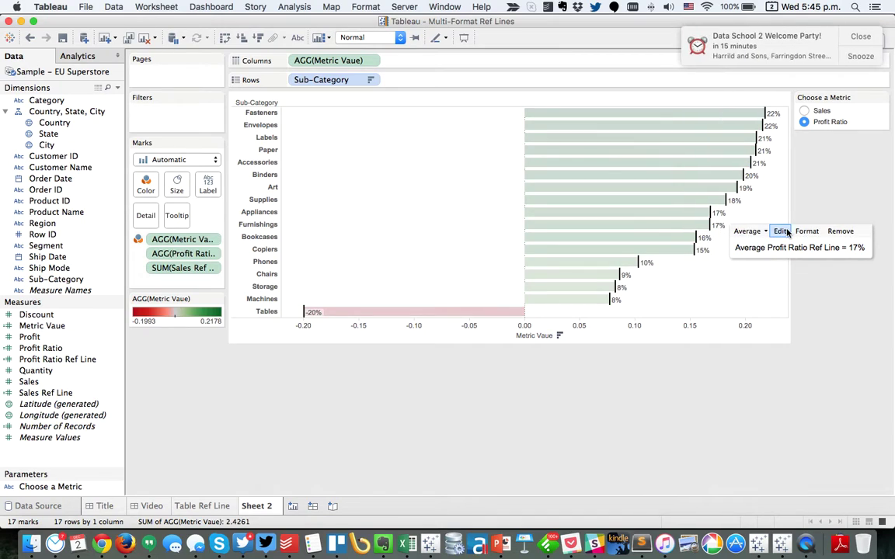
click(861, 36)
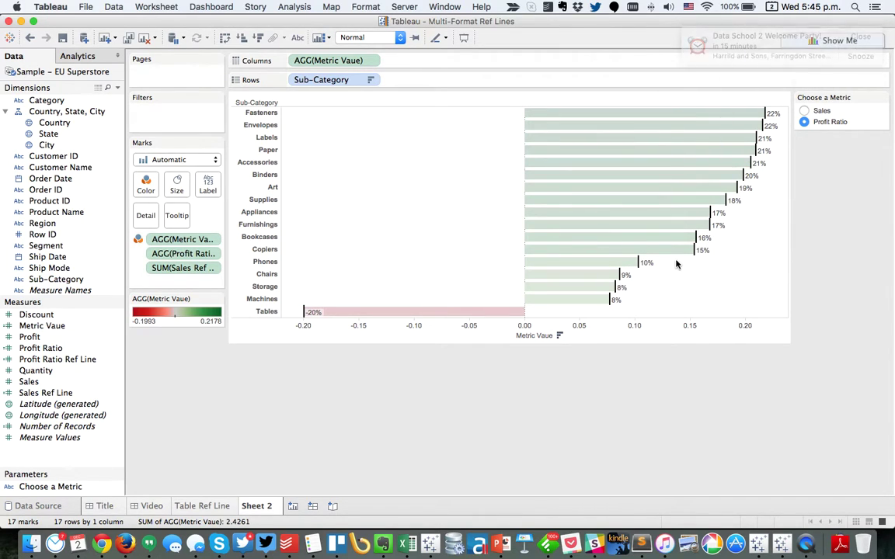
click(716, 230)
click(716, 230)
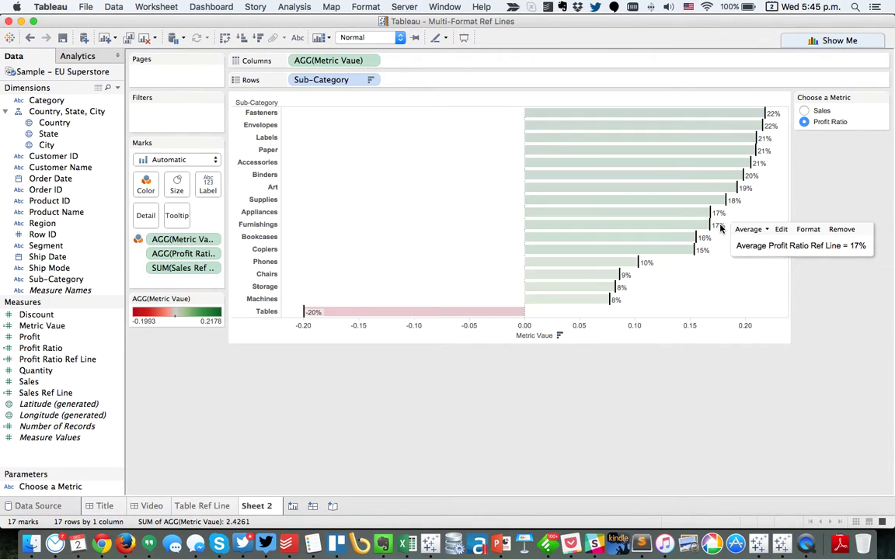
click(806, 230)
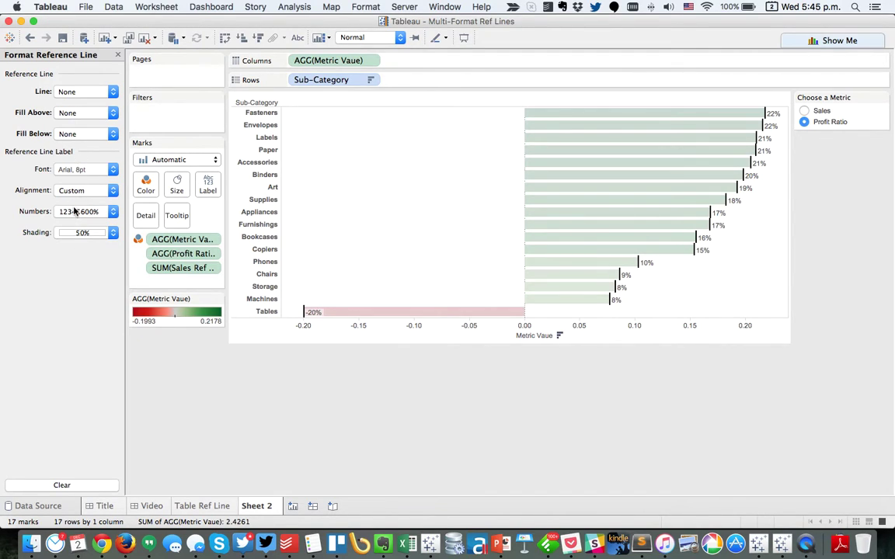
click(77, 232)
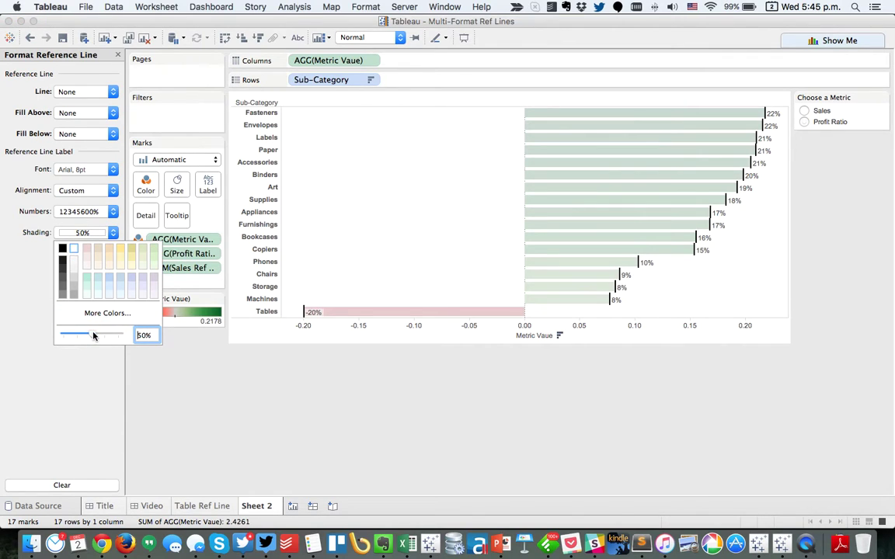
drag(93, 336, 48, 337)
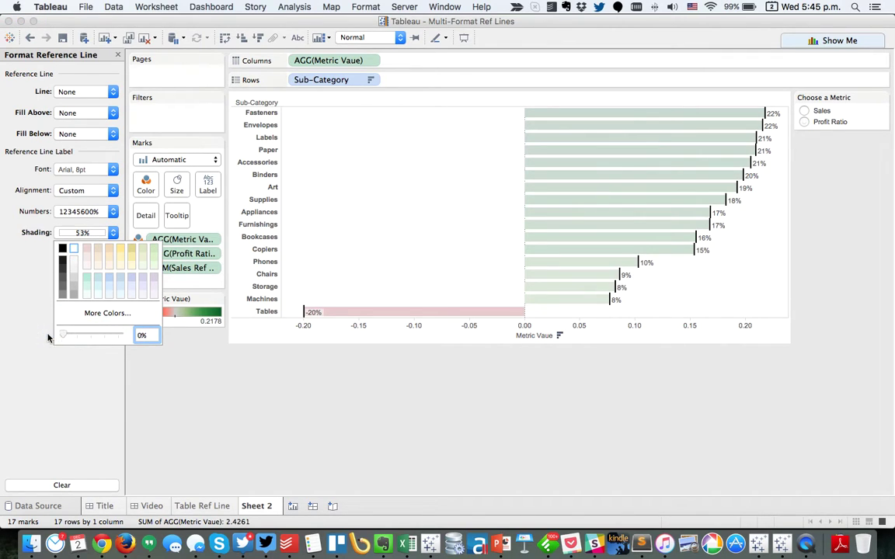
click(12, 177)
click(85, 190)
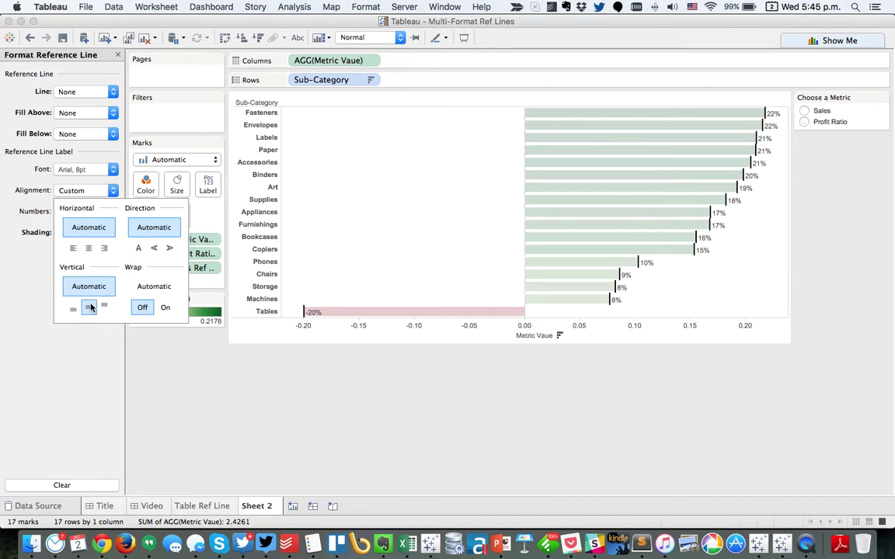
click(442, 379)
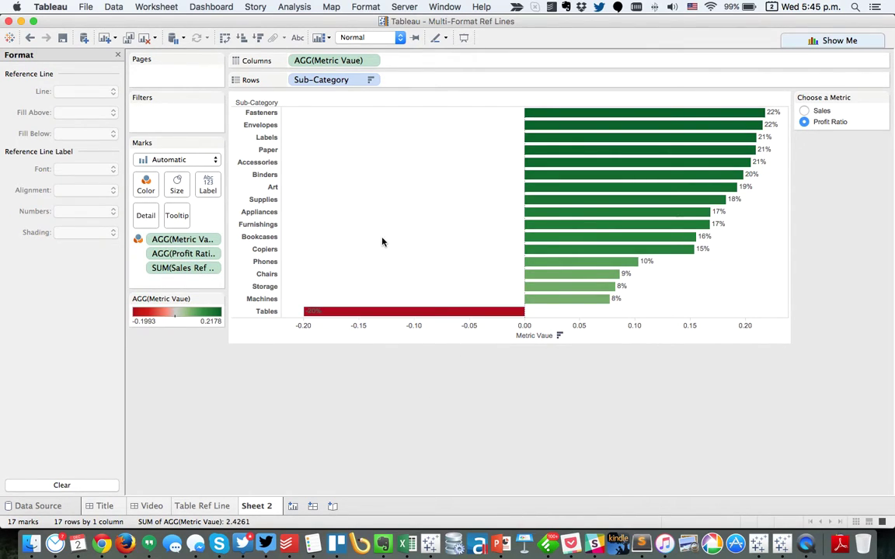
- Switch the metric to Sales and set its reference line to Per Cell with no line
click(804, 111)
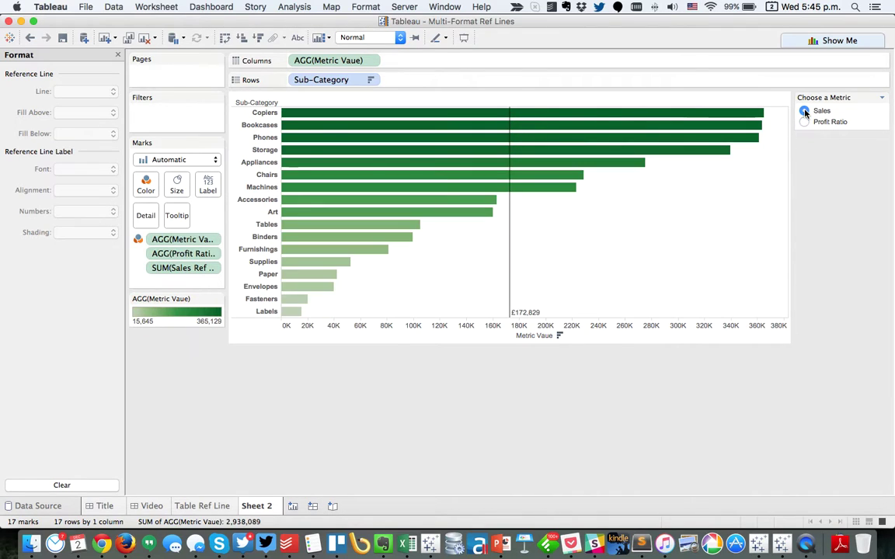
click(510, 294)
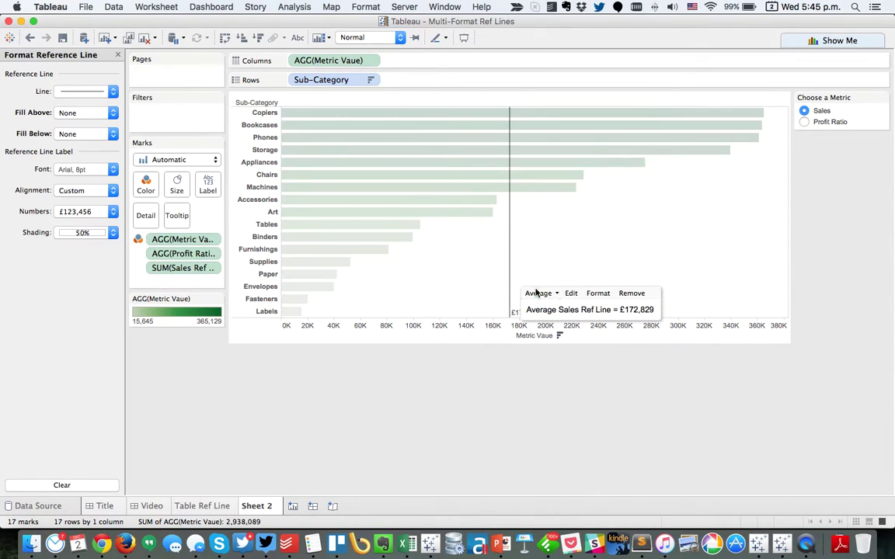
click(571, 293)
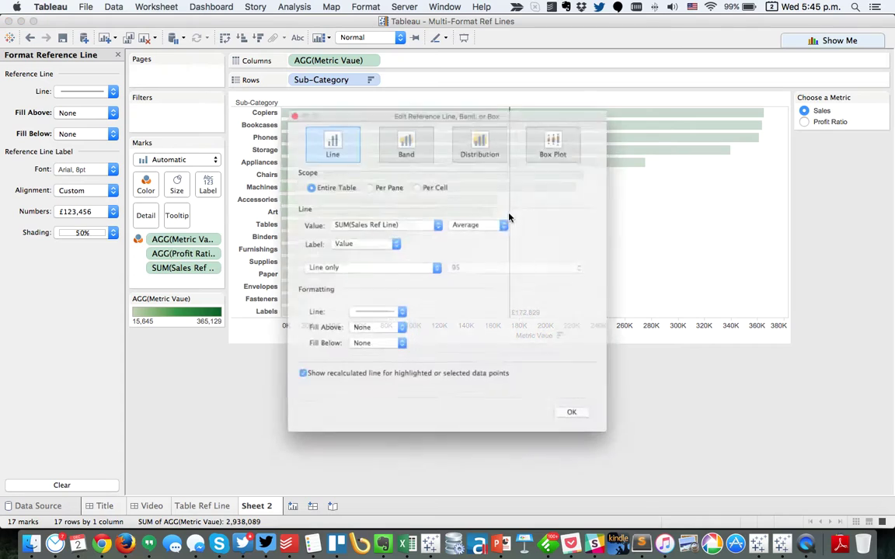
click(411, 172)
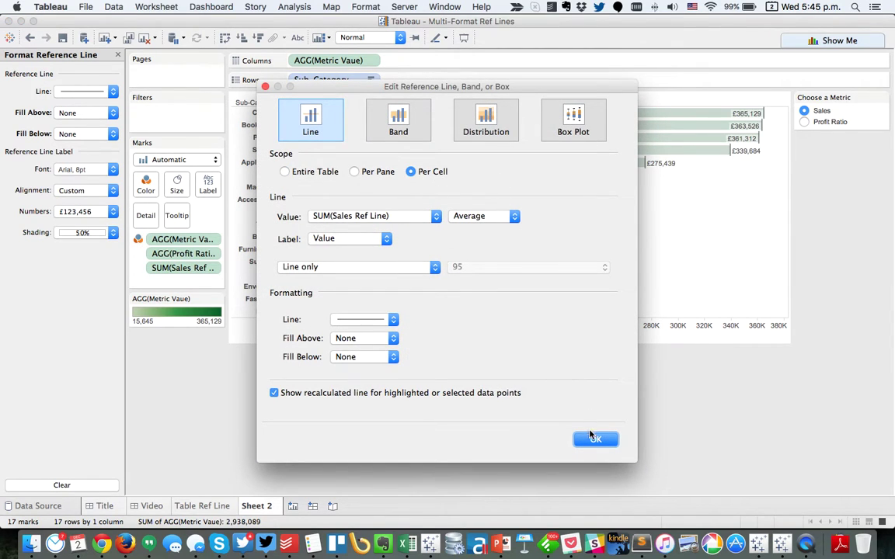
click(376, 322)
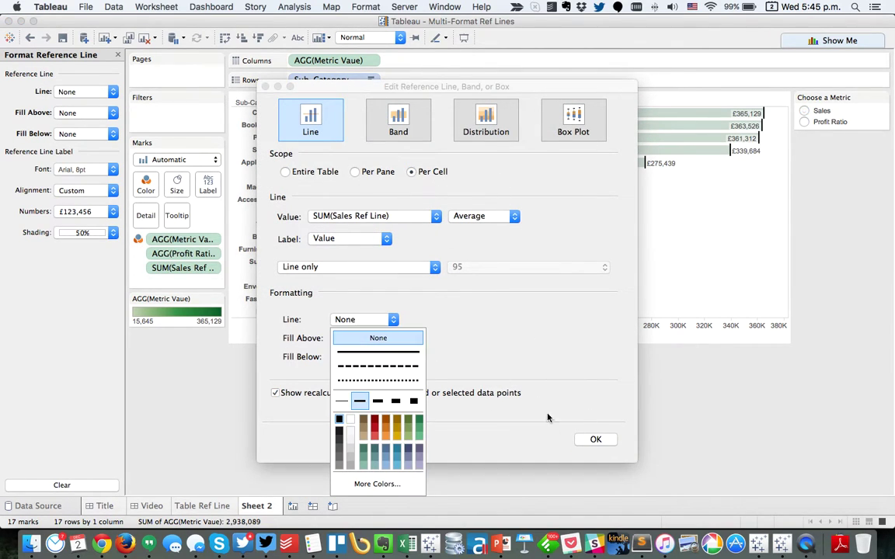
click(595, 440)
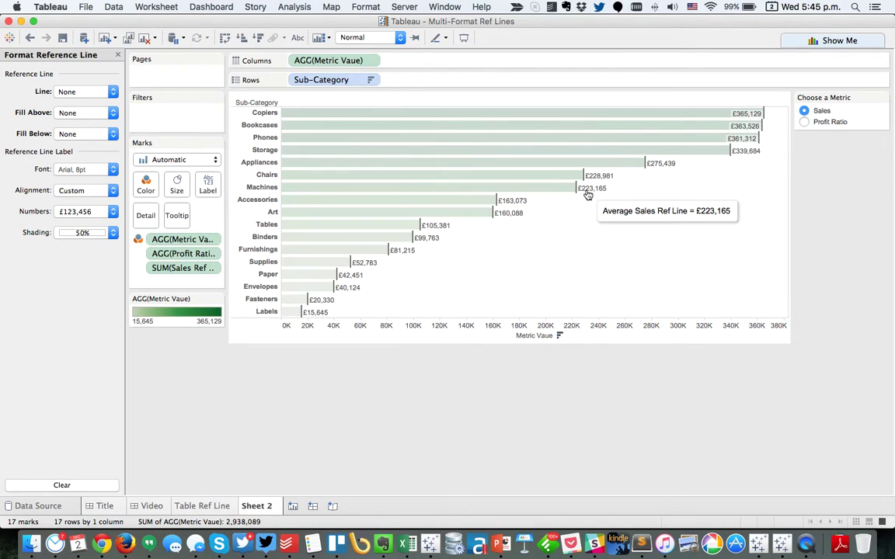
- Centre the Sales reference-line labels vertically and set their shading opacity to 0%
click(74, 191)
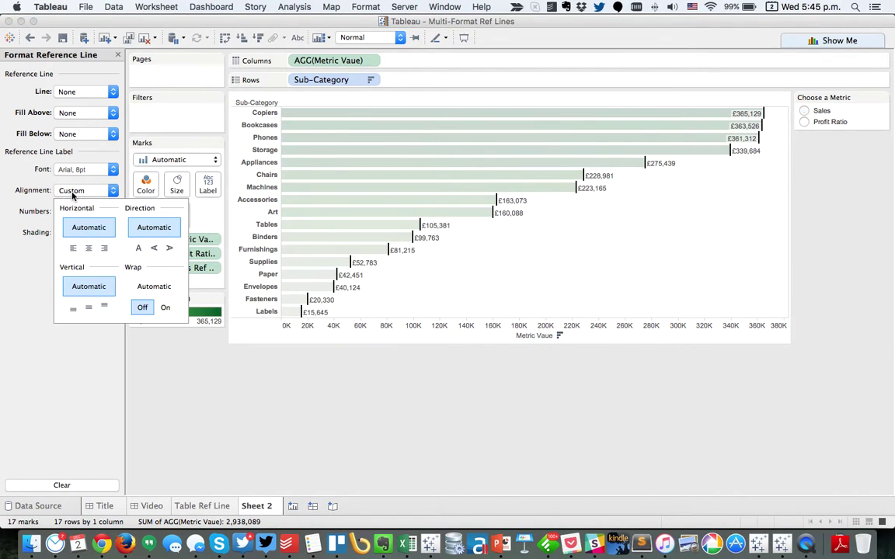
click(88, 308)
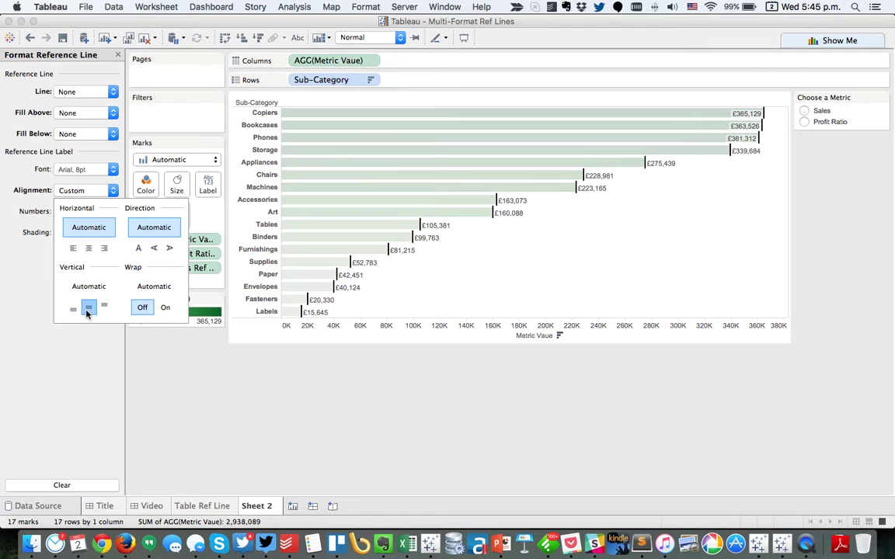
click(491, 288)
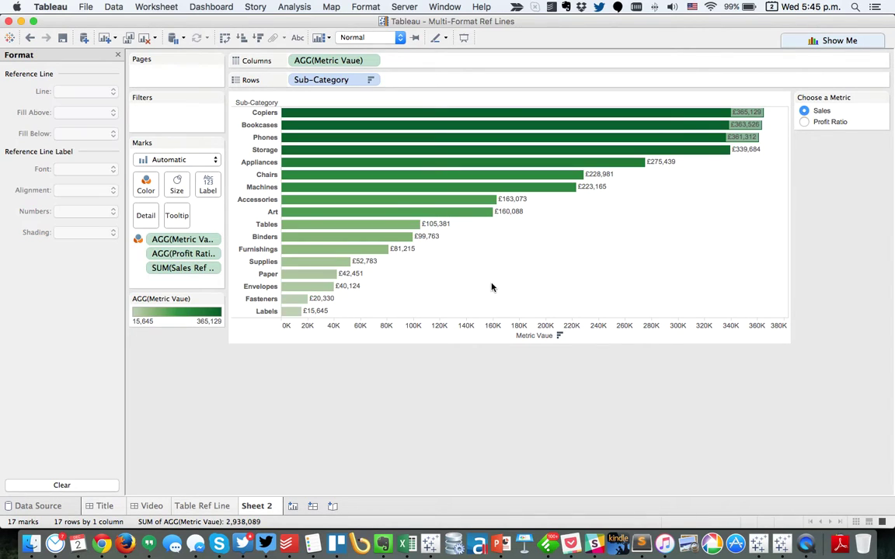
click(493, 211)
click(85, 232)
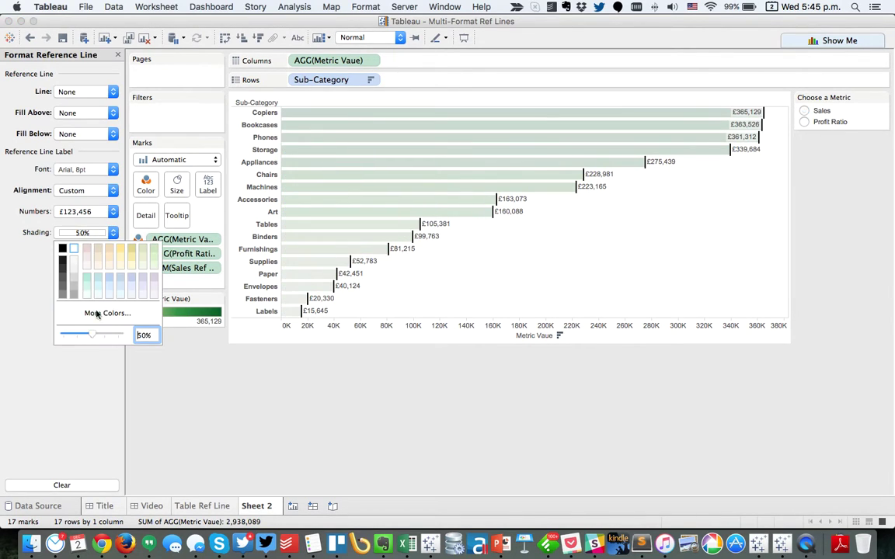
drag(91, 334, 34, 333)
click(585, 281)
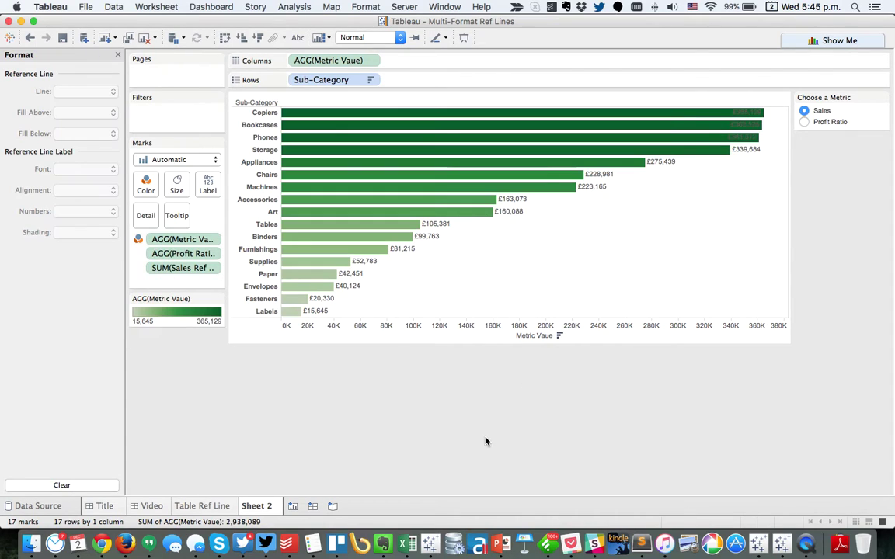
- Hide the Metric Value axis header and close the Format pane
right_click(471, 333)
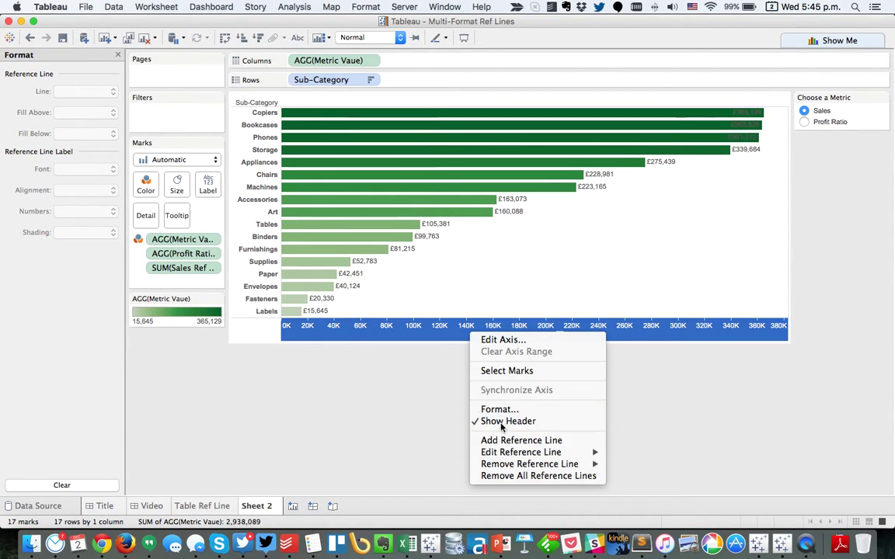
click(452, 439)
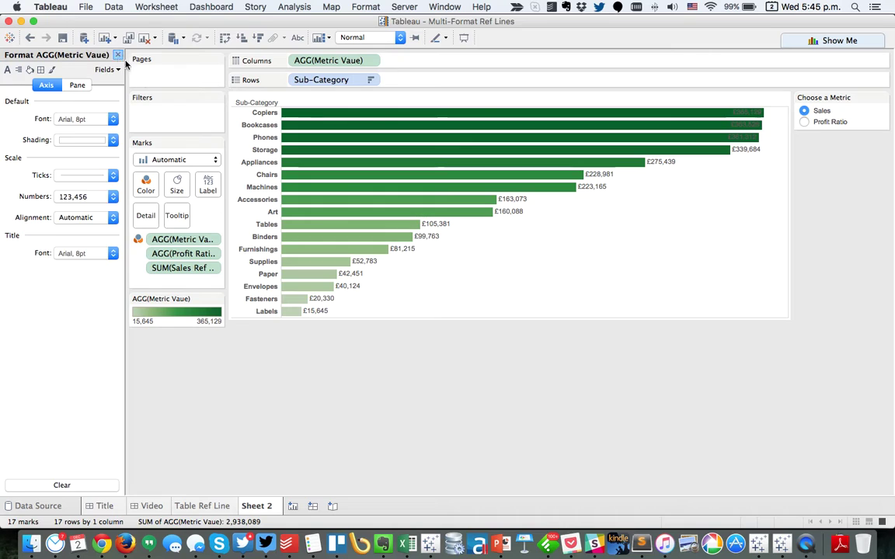
click(118, 55)
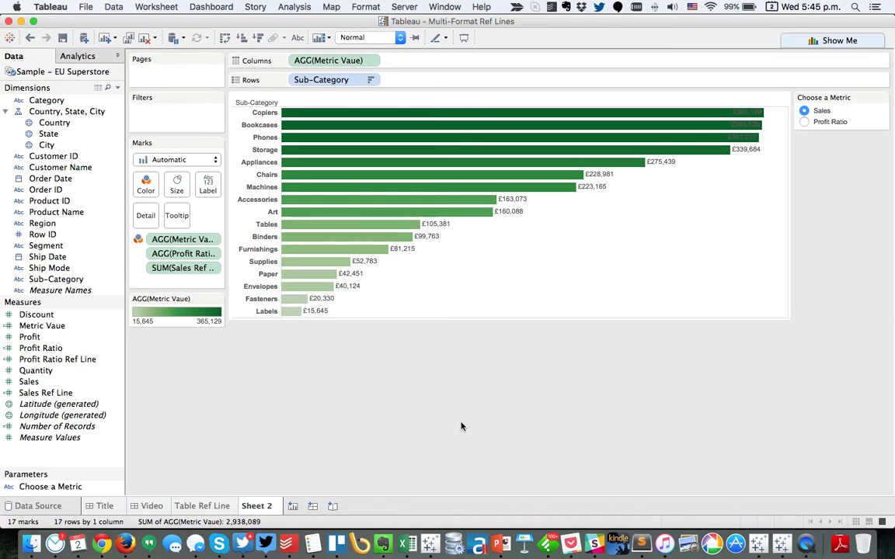
- Toggle Choose a Metric between Sales and Profit Ratio, ending on Profit Ratio
click(804, 121)
click(804, 111)
click(805, 122)
click(805, 111)
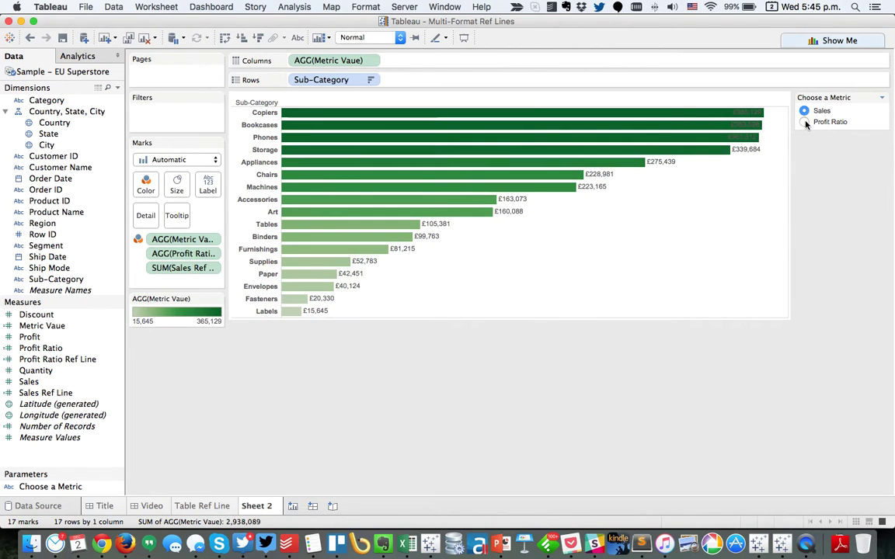
click(804, 121)
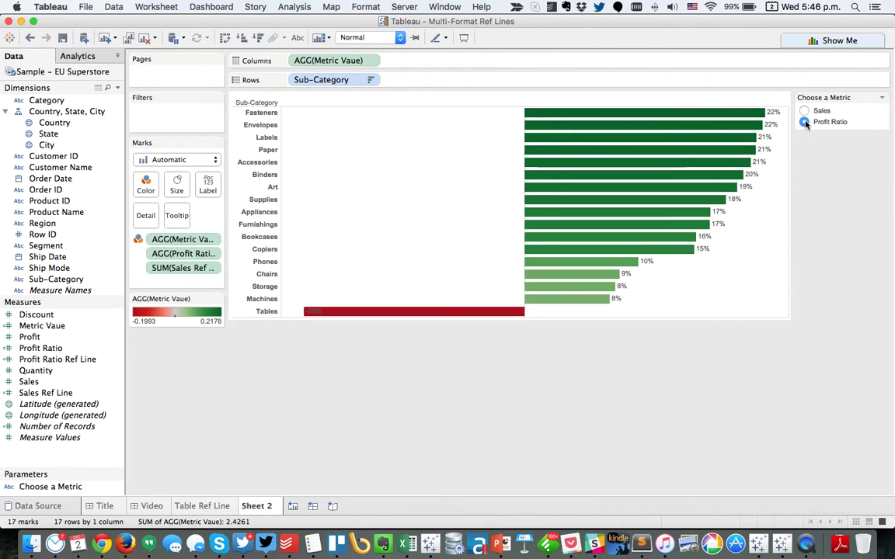